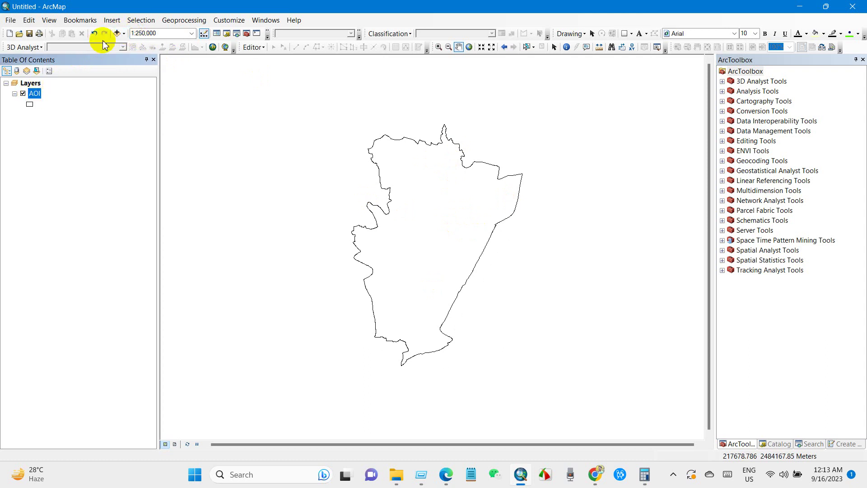
# Add the B3.TIF and B5.TIF bands from the L82020 folder and select both layers
pyautogui.click(117, 34)
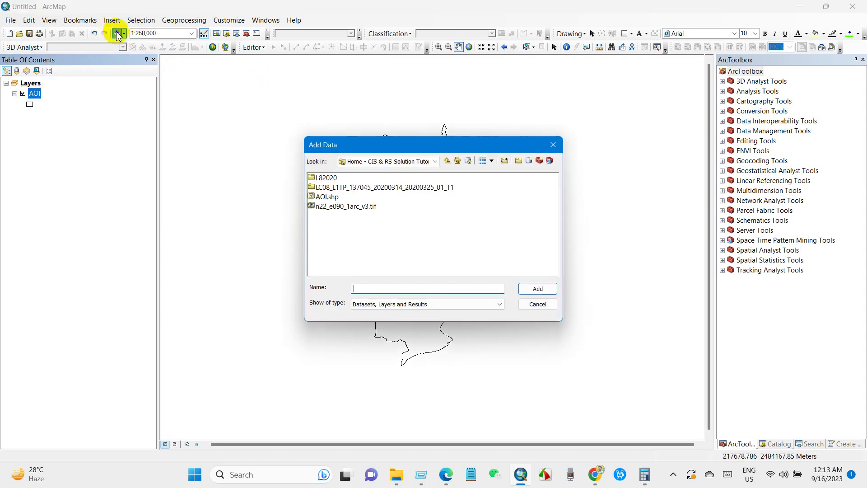
pyautogui.click(319, 179)
pyautogui.doubleClick(319, 179)
pyautogui.click(466, 244)
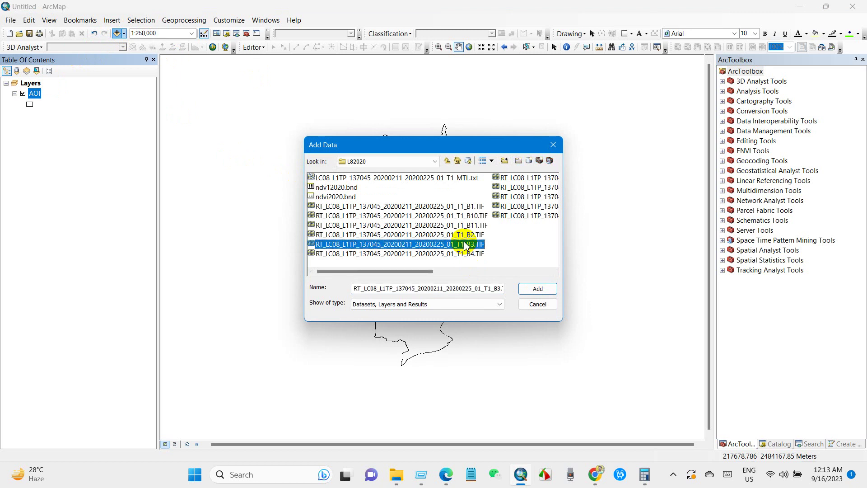
pyautogui.click(554, 271)
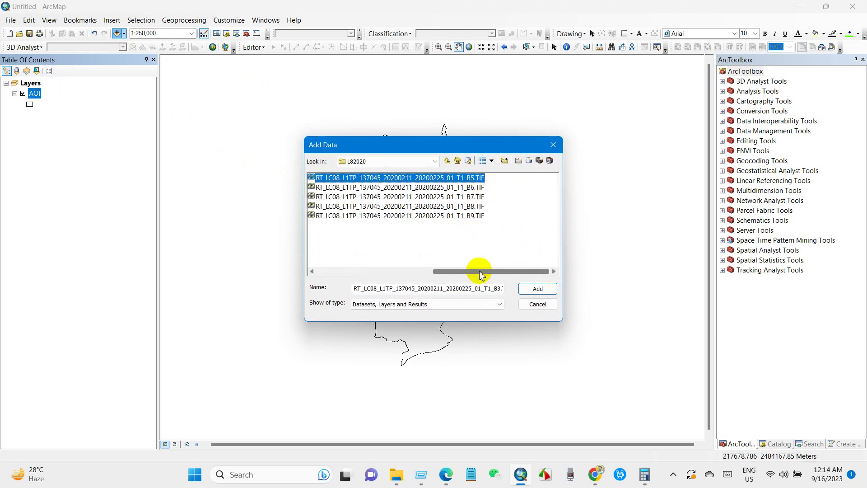
pyautogui.hscroll(-3, 479, 271)
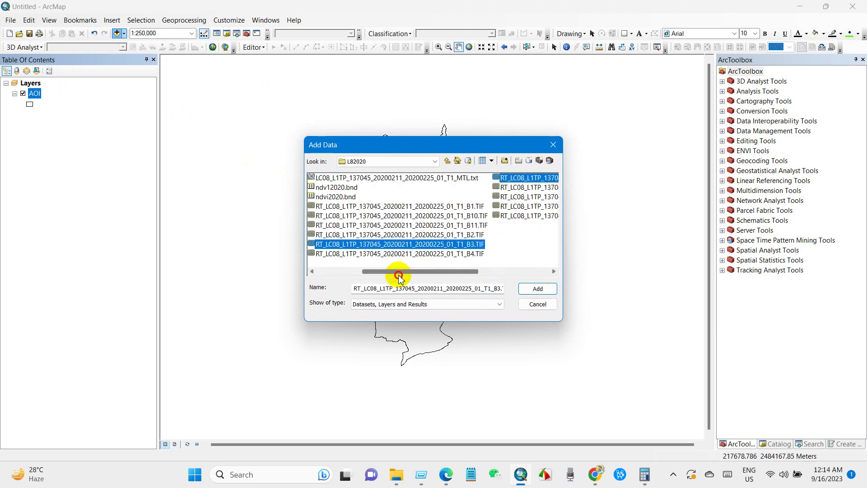
pyautogui.click(537, 289)
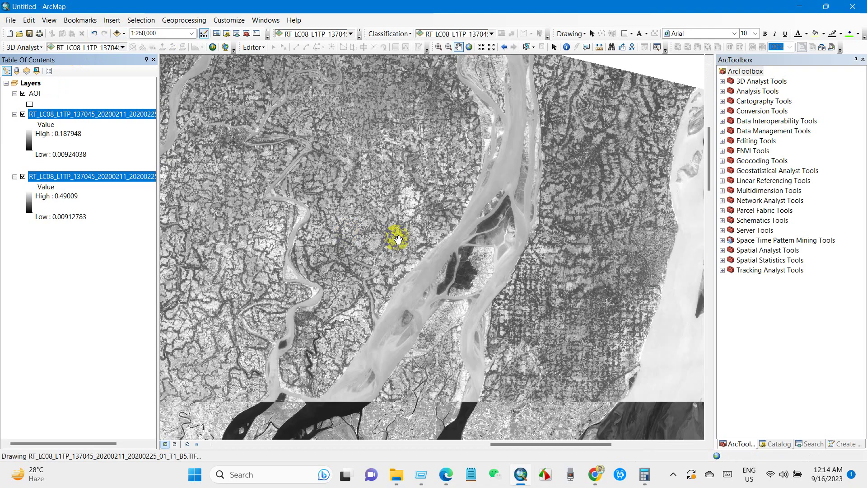
pyautogui.click(68, 114)
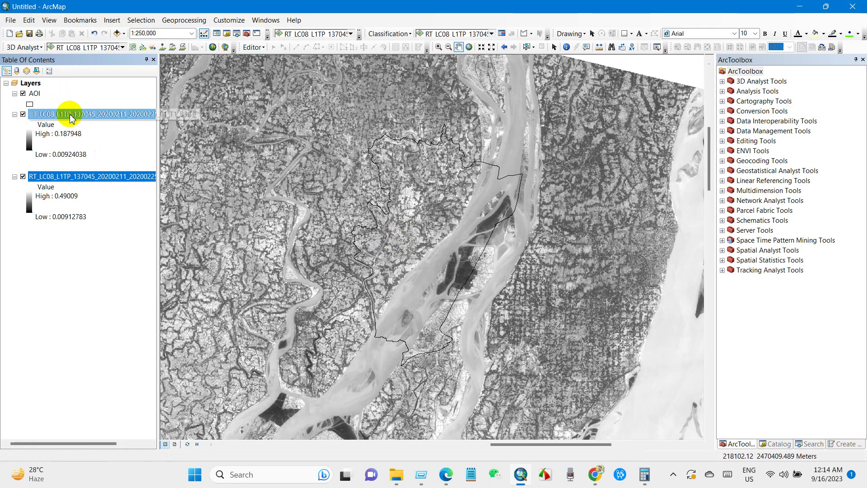
pyautogui.keyDown('ctrl'); pyautogui.click(69, 185); pyautogui.keyUp('ctrl')
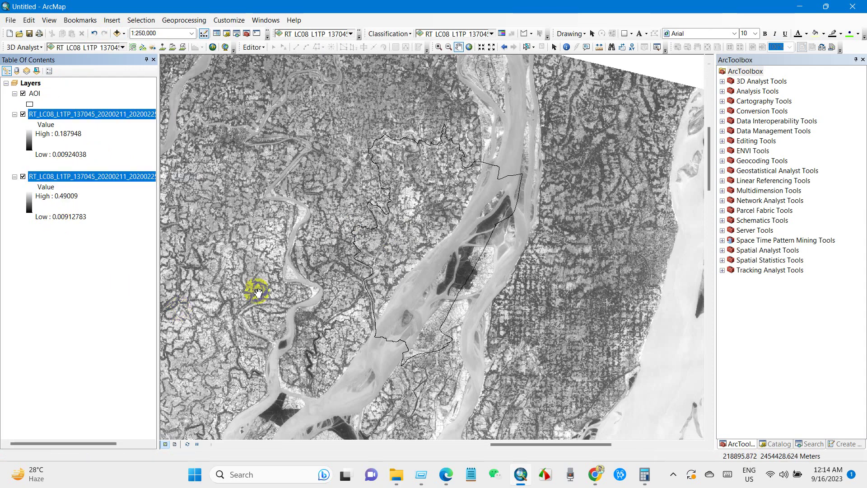
# Check the NDWI formula (B03 - B05) / (B03 + B05) in Chrome, then return to ArcMap
pyautogui.moveTo(595, 474)
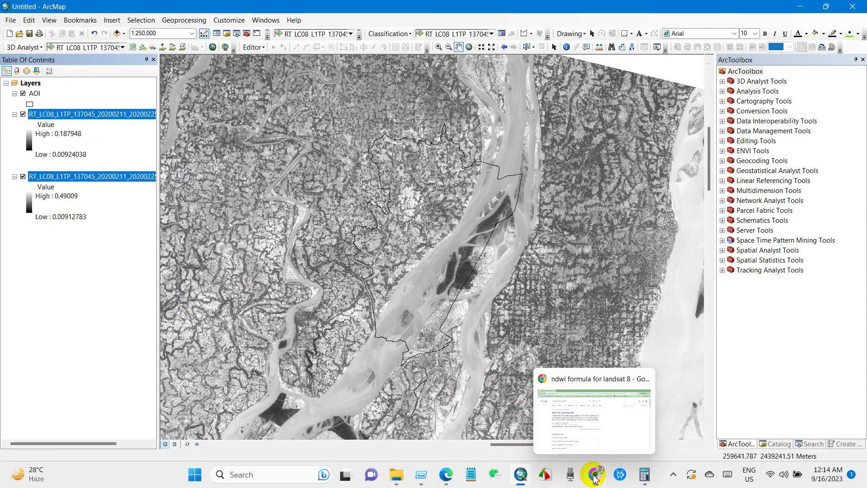
pyautogui.click(595, 475)
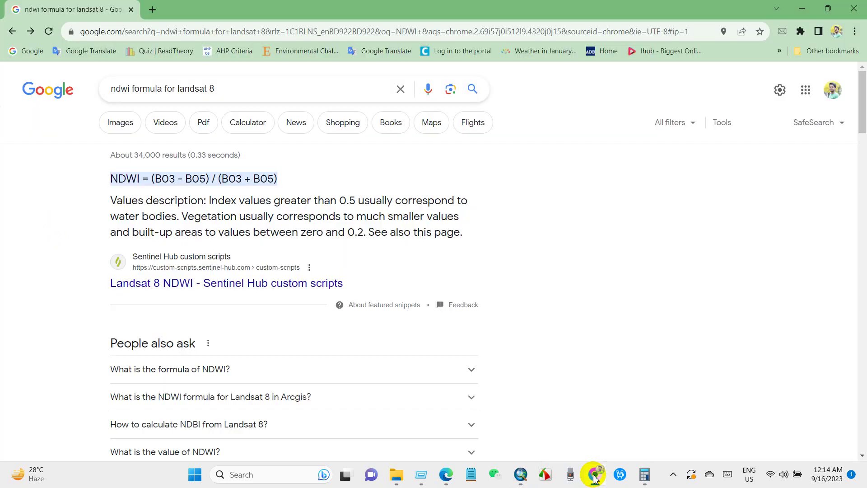
pyautogui.moveTo(157, 179); pyautogui.dragTo(294, 178)
pyautogui.click(294, 178)
pyautogui.keyDown('shift'); pyautogui.click(156, 180); pyautogui.keyUp('shift')
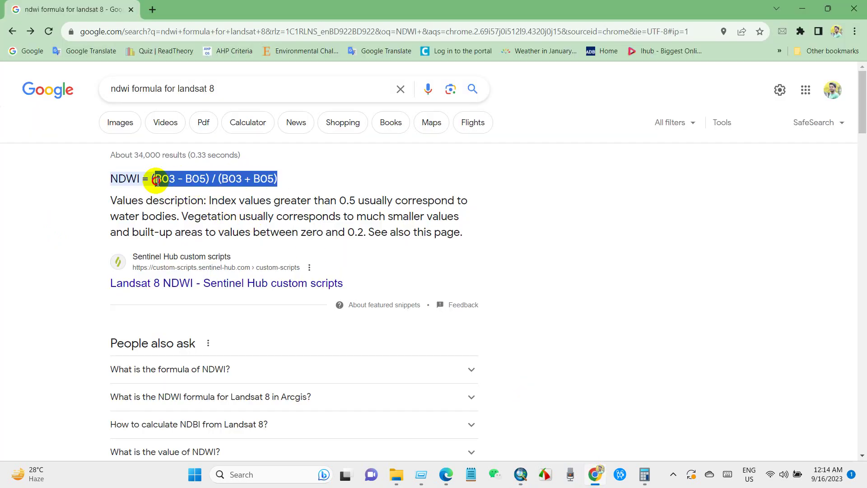
pyautogui.click(152, 181)
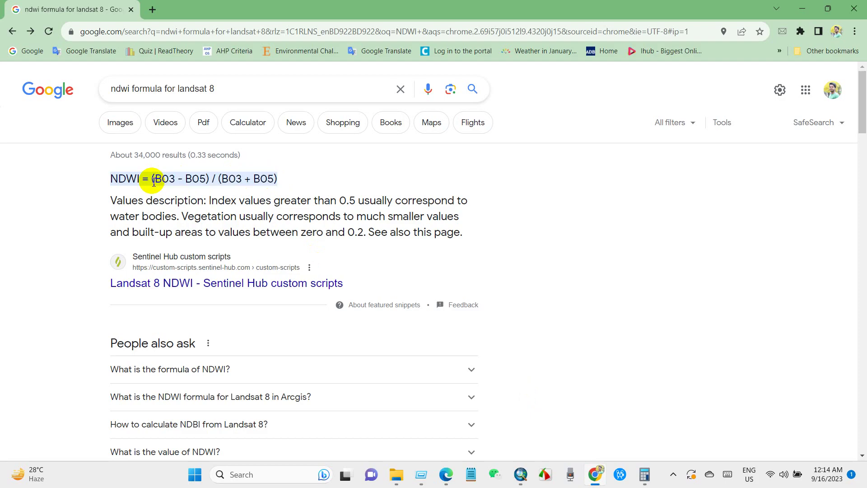
pyautogui.click(521, 472)
# Frame the full scene at 1:600,000 and select Spatial Analyst > Map Algebra > Raster Calculator
pyautogui.scroll(3, 495, 339)
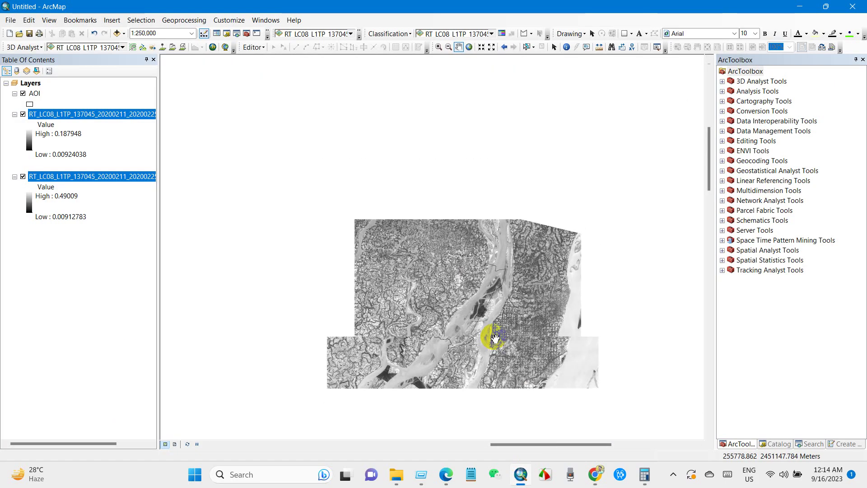
pyautogui.moveTo(470, 329); pyautogui.dragTo(463, 259)
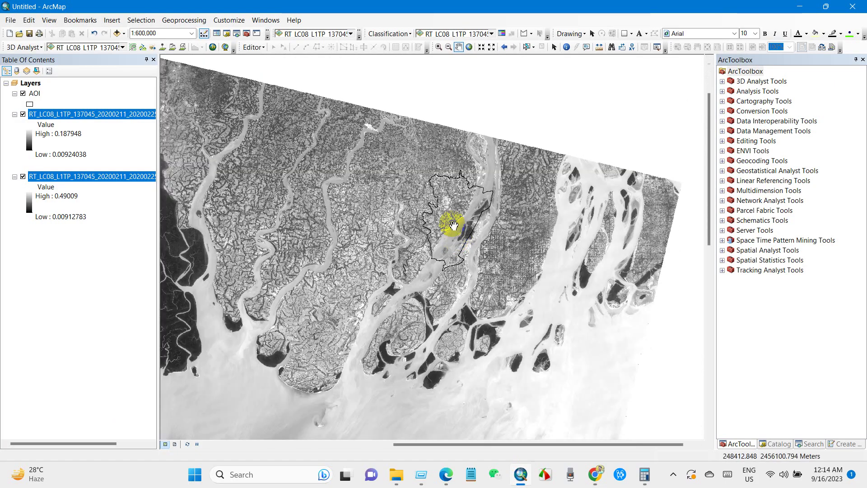
pyautogui.click(758, 254)
pyautogui.click(722, 250)
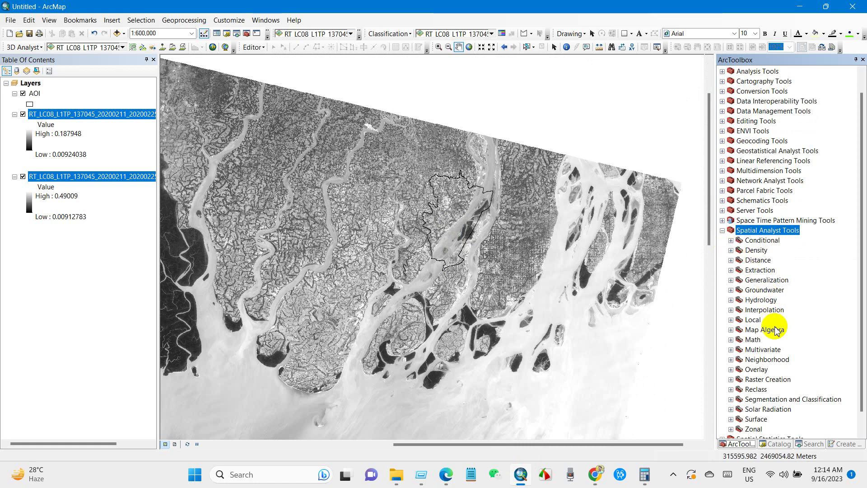
pyautogui.click(766, 330)
pyautogui.click(731, 330)
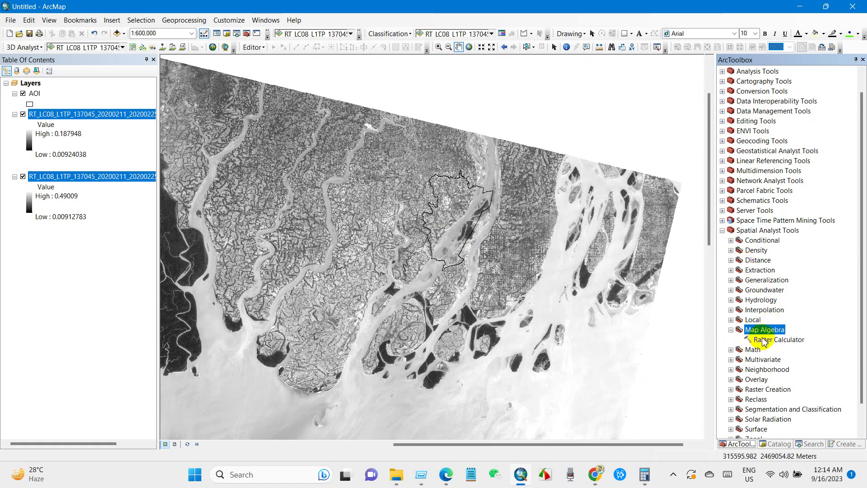
pyautogui.click(782, 341)
# Run Raster Calculator with Float(B3 - B5) / Float(B3 + B5), writing the output to rastercalc37
pyautogui.doubleClick(777, 341)
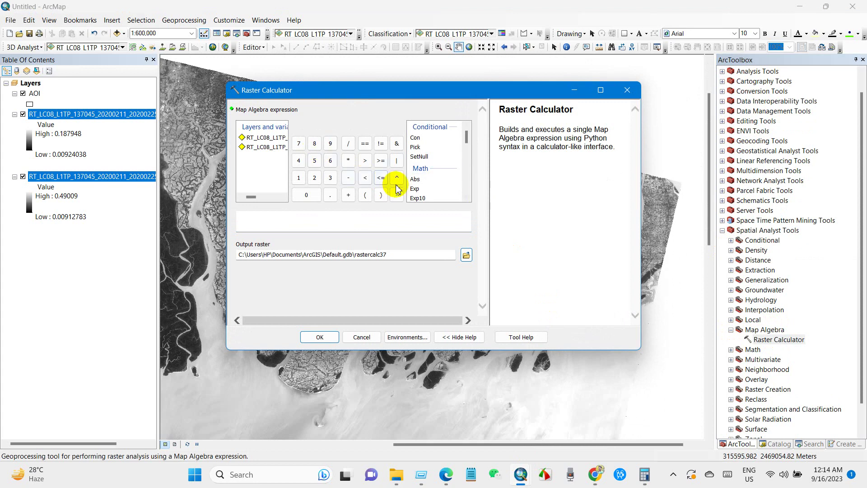
pyautogui.scroll(-1, 425, 191)
pyautogui.doubleClick(418, 191)
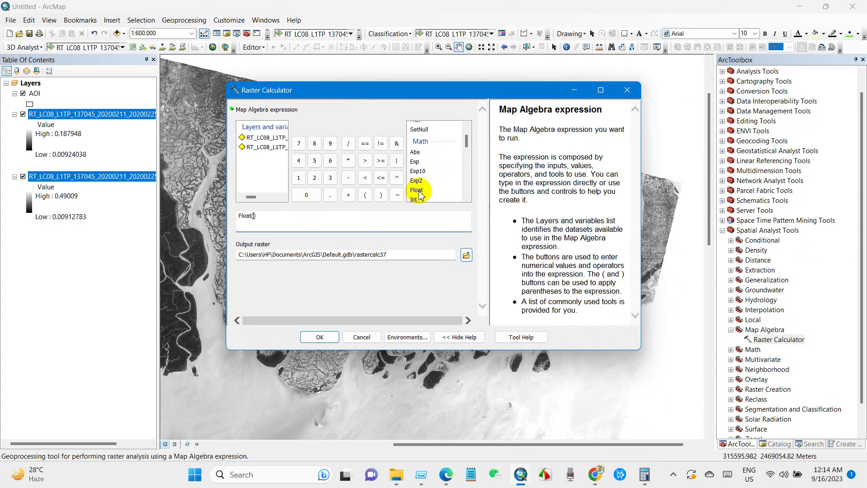
pyautogui.doubleClick(266, 140)
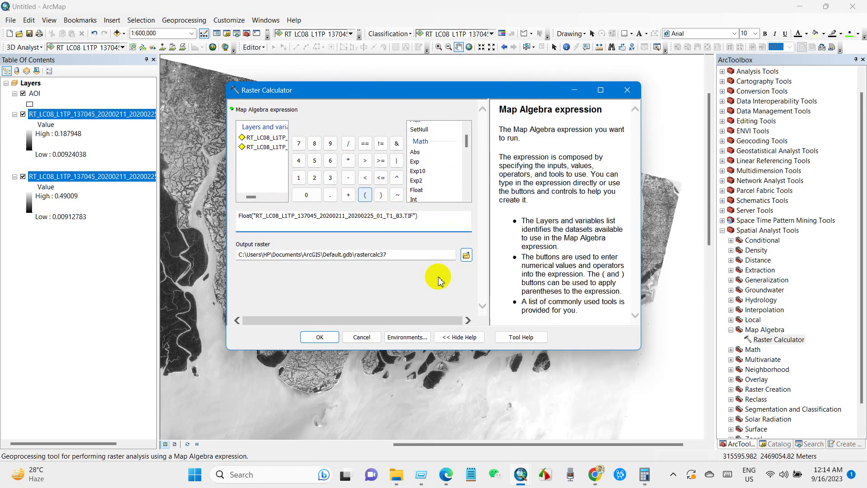
pyautogui.click(596, 476)
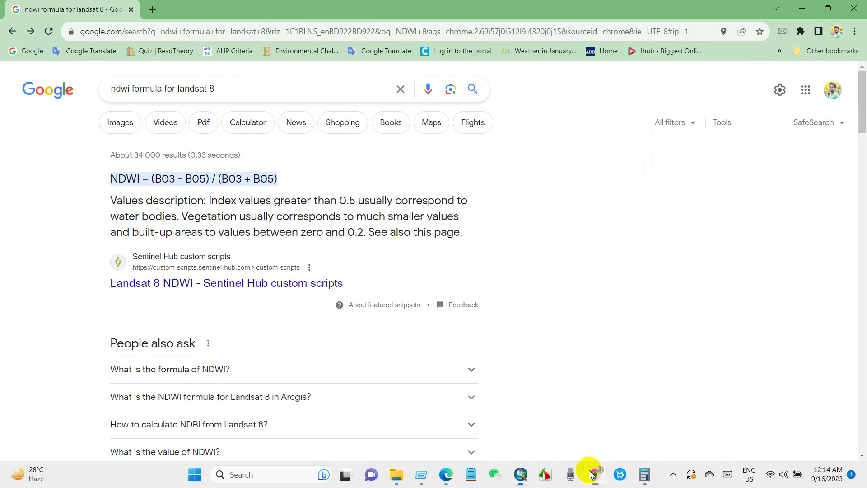
pyautogui.click(593, 475)
pyautogui.click(349, 178)
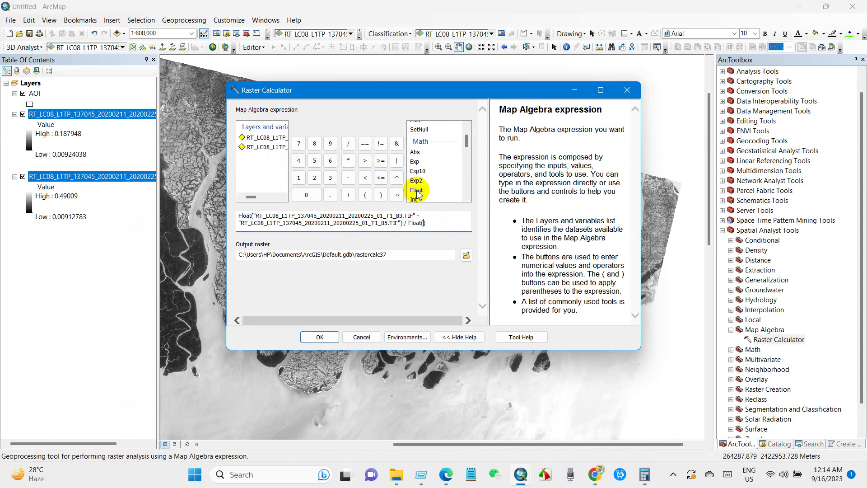
pyautogui.doubleClick(261, 137)
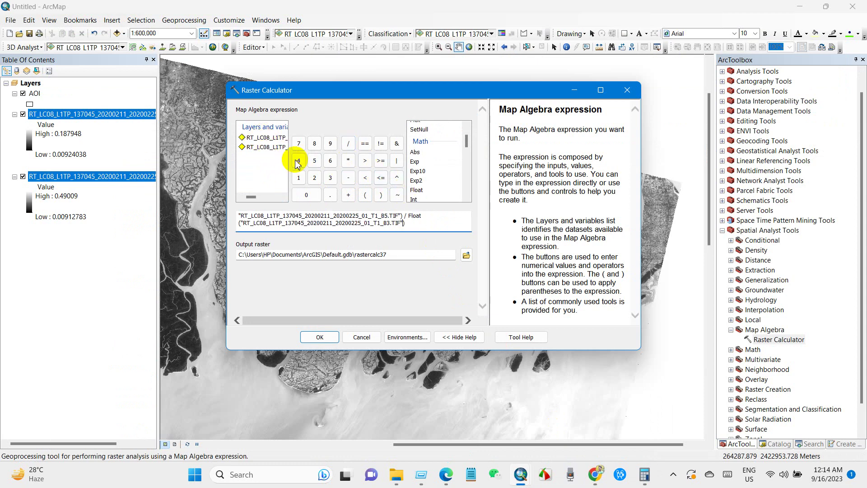
pyautogui.doubleClick(262, 147)
pyautogui.click(407, 222)
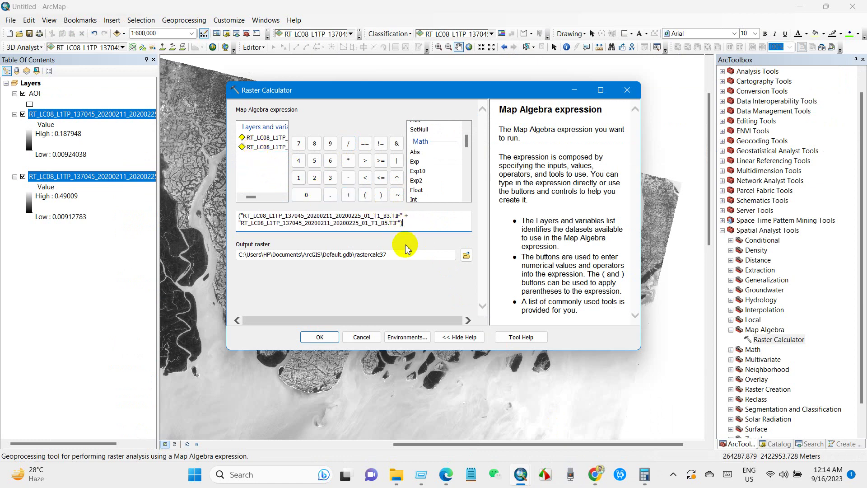
pyautogui.click(398, 251)
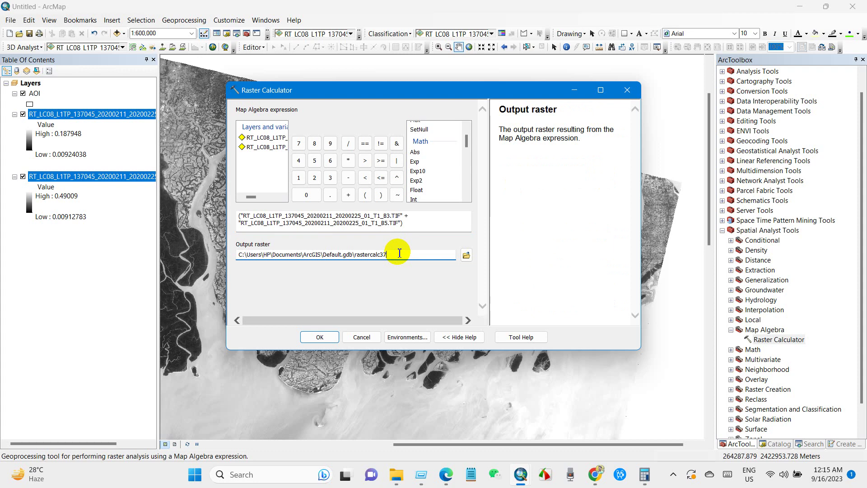
pyautogui.click(322, 337)
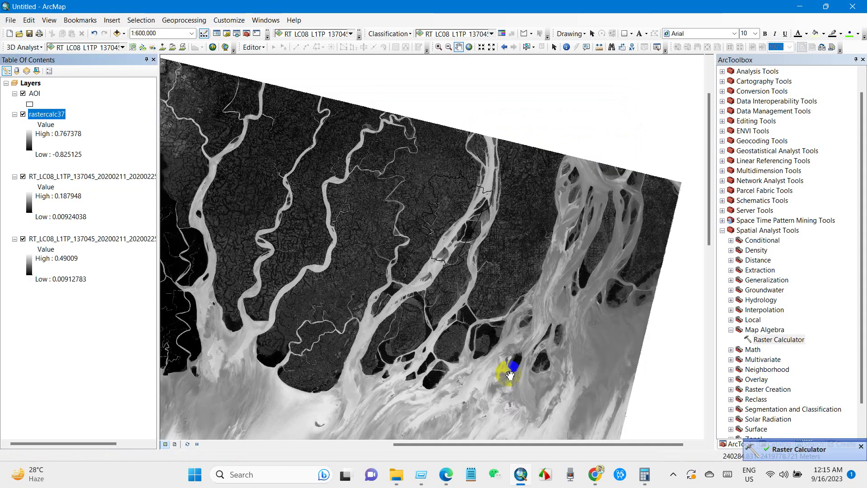
pyautogui.click(47, 178)
pyautogui.rightClick(47, 178)
pyautogui.click(68, 193)
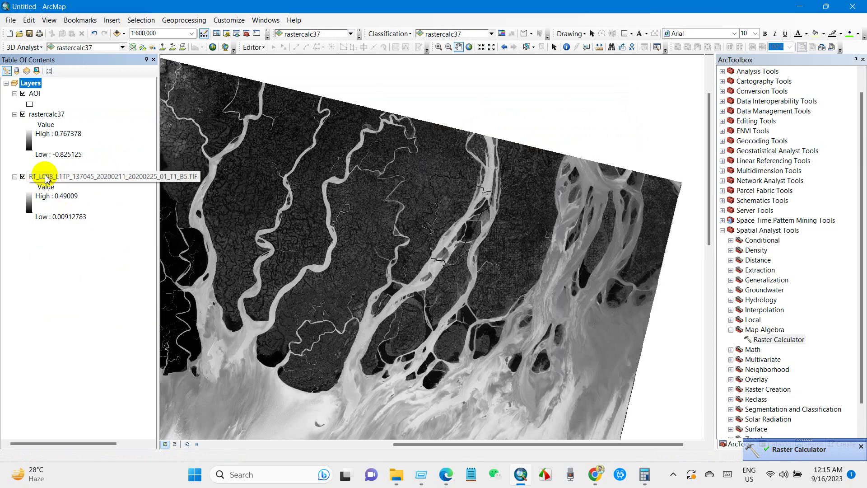
pyautogui.rightClick(47, 179)
pyautogui.click(67, 193)
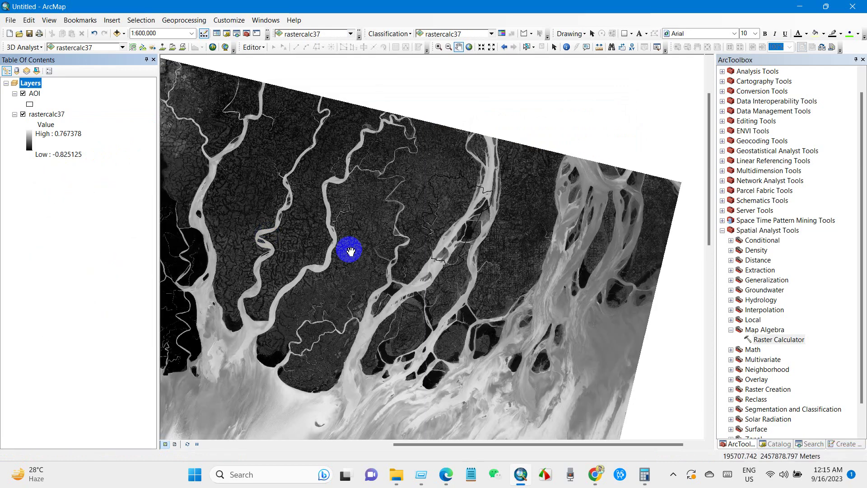
pyautogui.moveTo(351, 249); pyautogui.dragTo(389, 264)
pyautogui.click(47, 114)
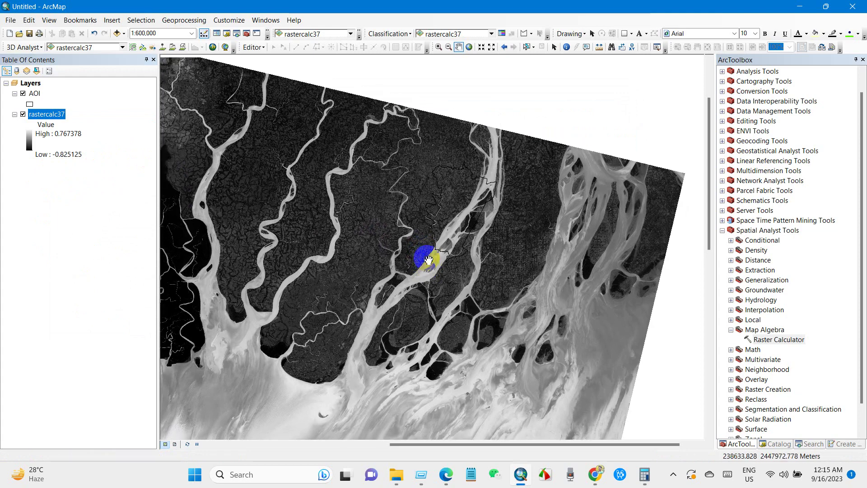
pyautogui.click(23, 114)
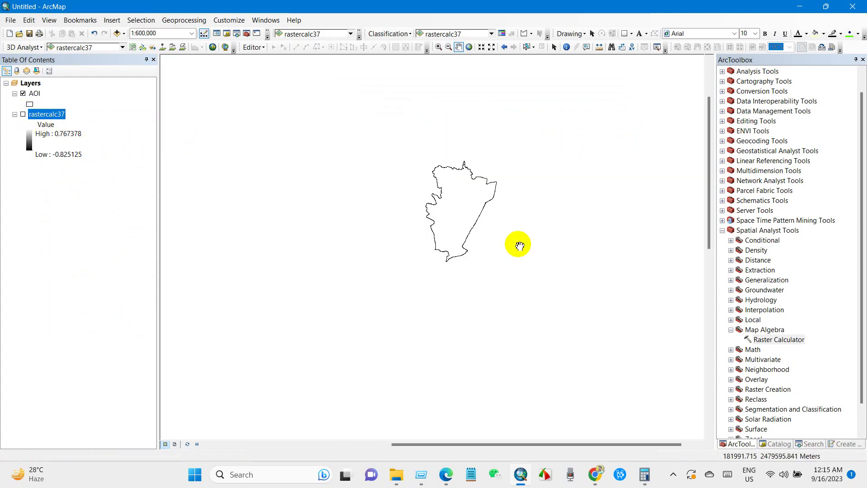
pyautogui.click(23, 114)
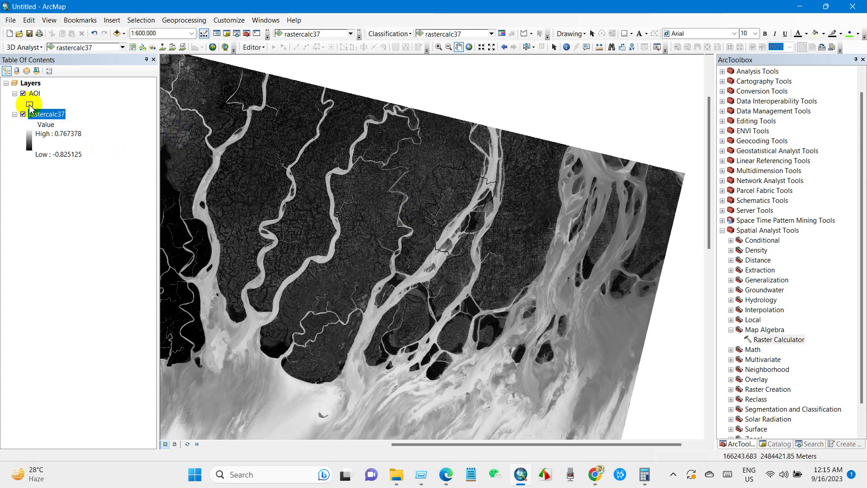
pyautogui.click(29, 105)
# Give the AOI symbol a red outline of width 1
pyautogui.click(613, 212)
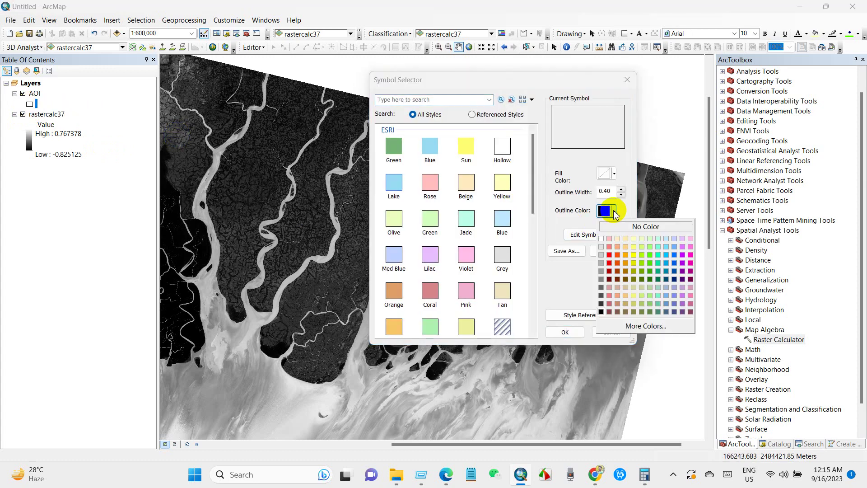
pyautogui.click(614, 212)
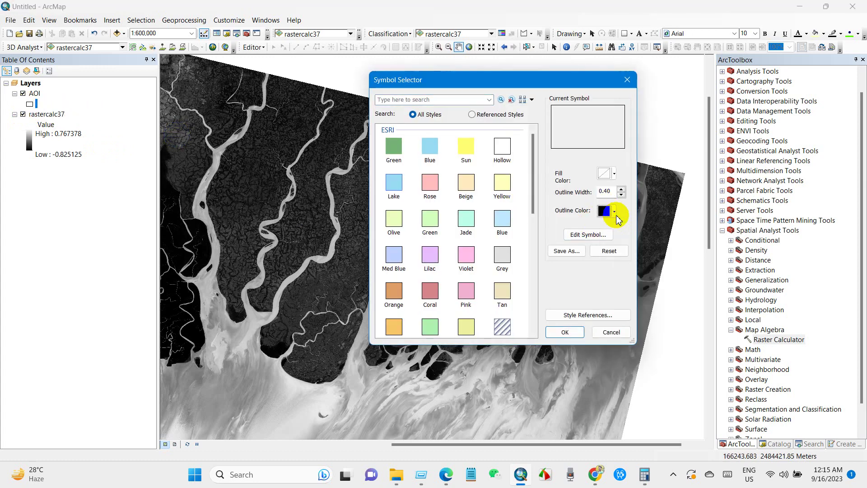
pyautogui.click(615, 214)
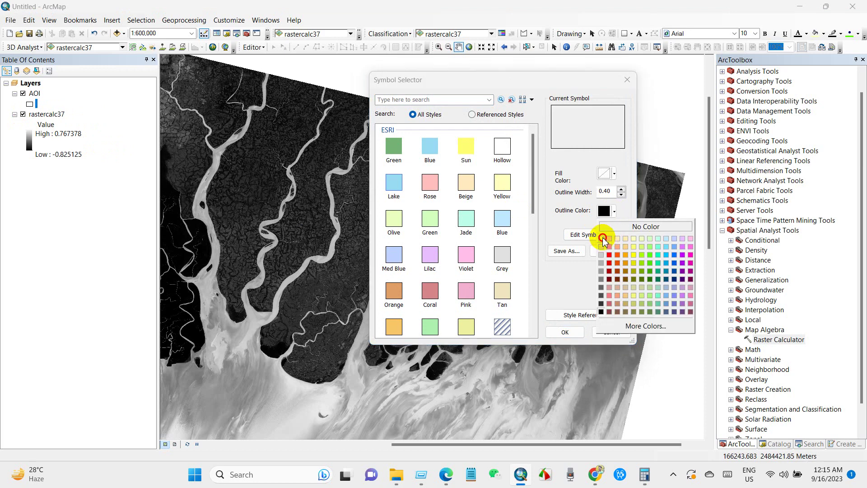
pyautogui.click(609, 255)
pyautogui.click(621, 189)
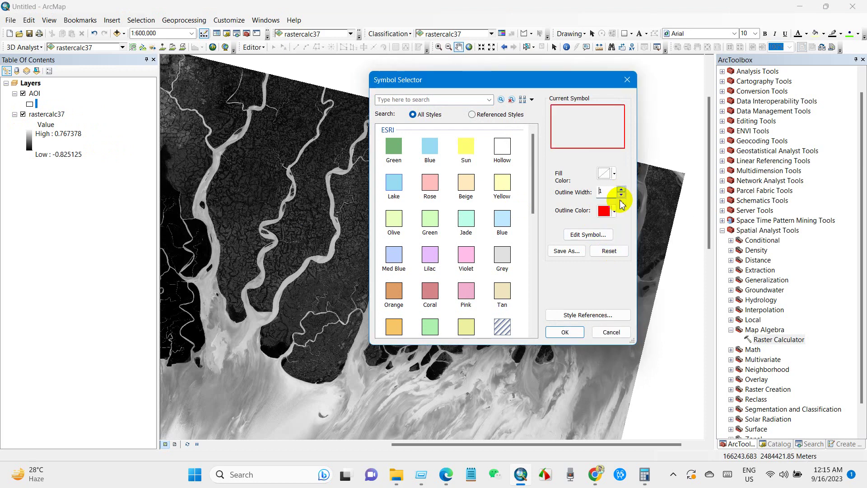
pyautogui.click(570, 331)
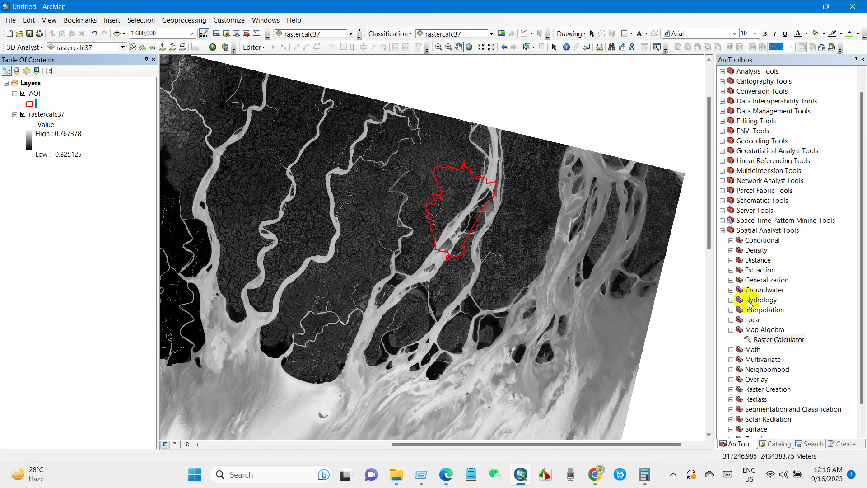
# Run Extract by Mask on rastercalc37 with AOI as the mask, creating Extract_rast7
pyautogui.click(732, 271)
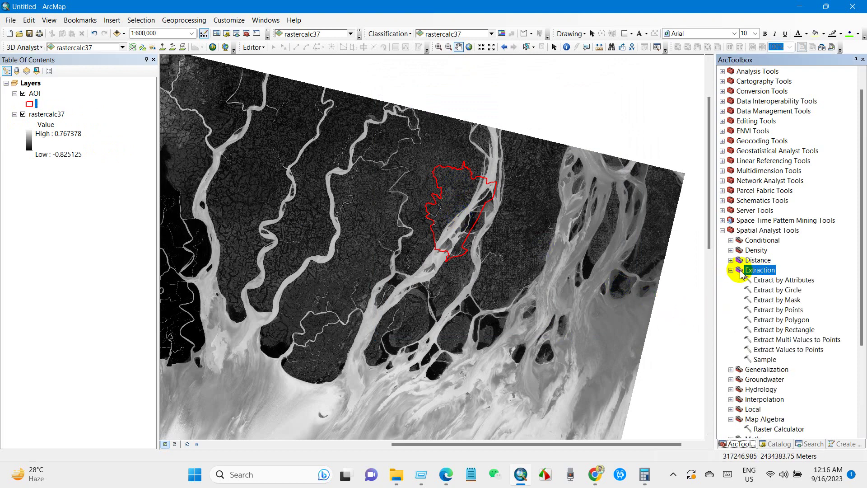
pyautogui.click(774, 300)
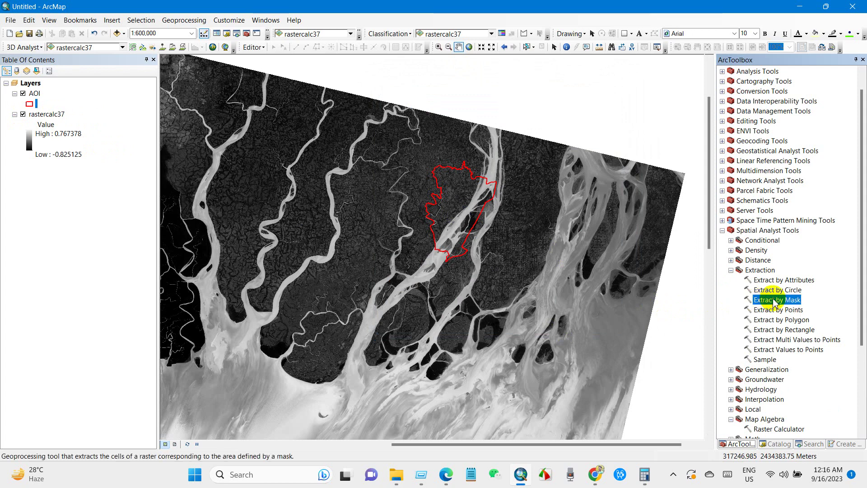
pyautogui.doubleClick(774, 300)
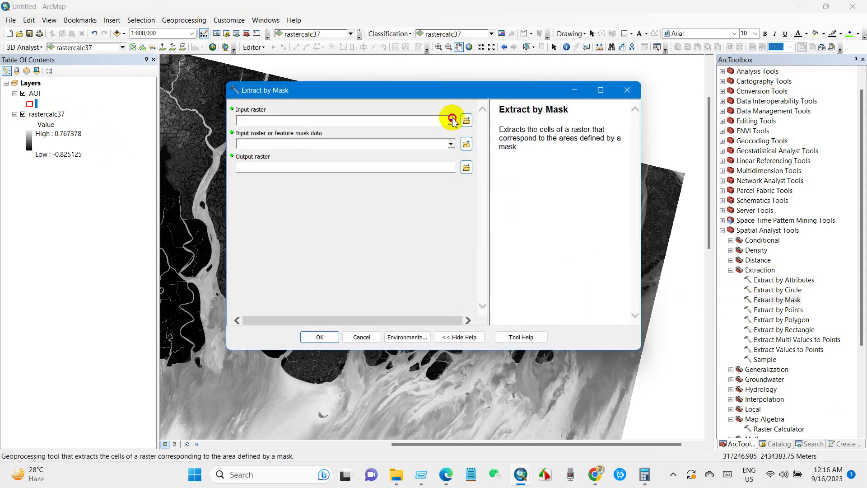
pyautogui.click(453, 120)
pyautogui.click(272, 133)
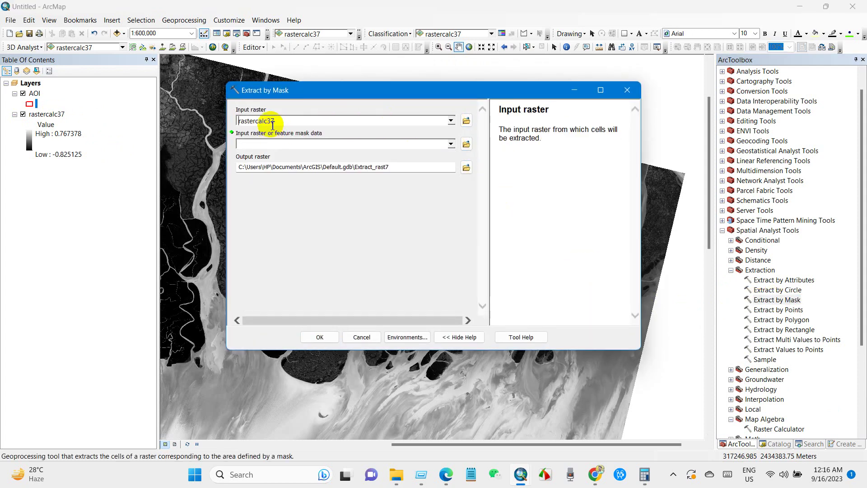
pyautogui.click(451, 144)
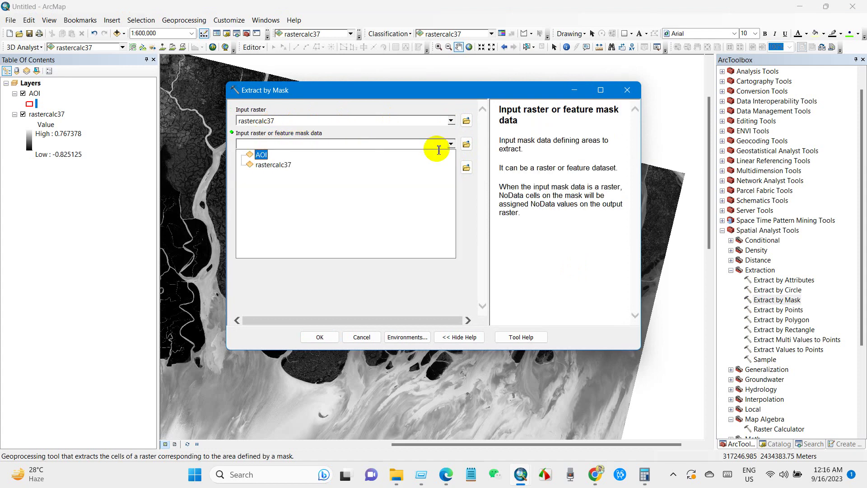
pyautogui.click(262, 155)
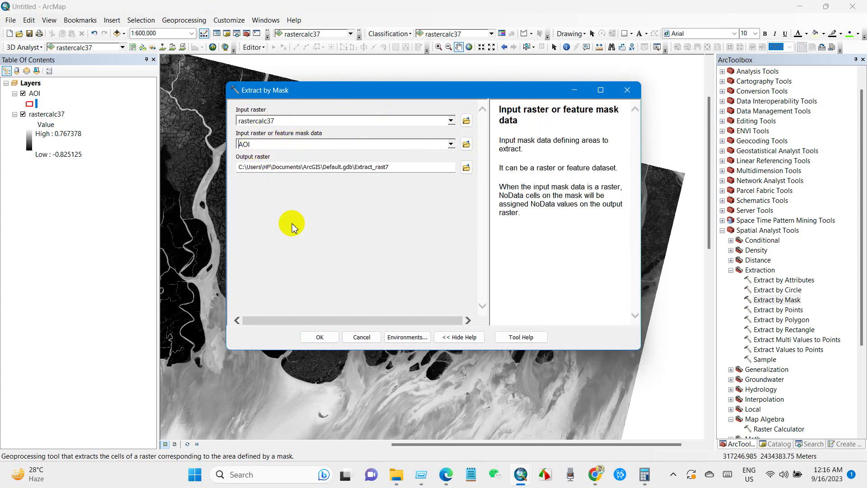
pyautogui.click(318, 337)
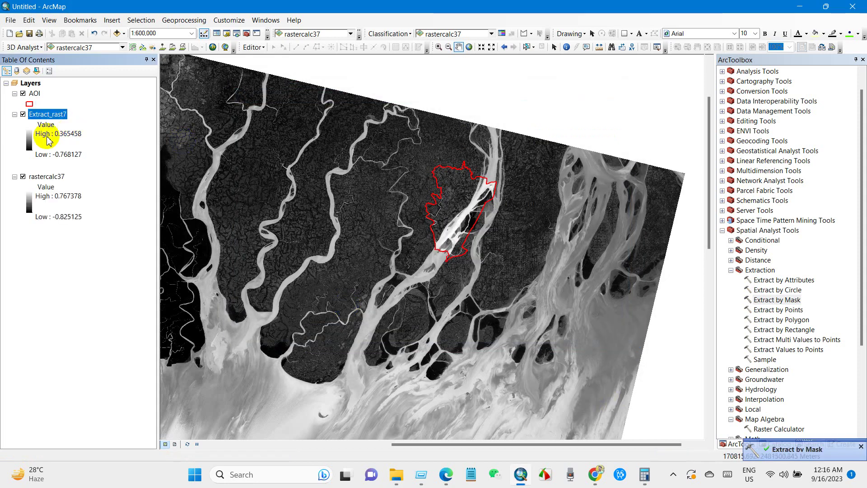
# Hide rastercalc37, centre the clipped Extract_rast7 in view, and bring up rastercalc37's layer menu
pyautogui.click(23, 177)
pyautogui.scroll(3, 461, 217)
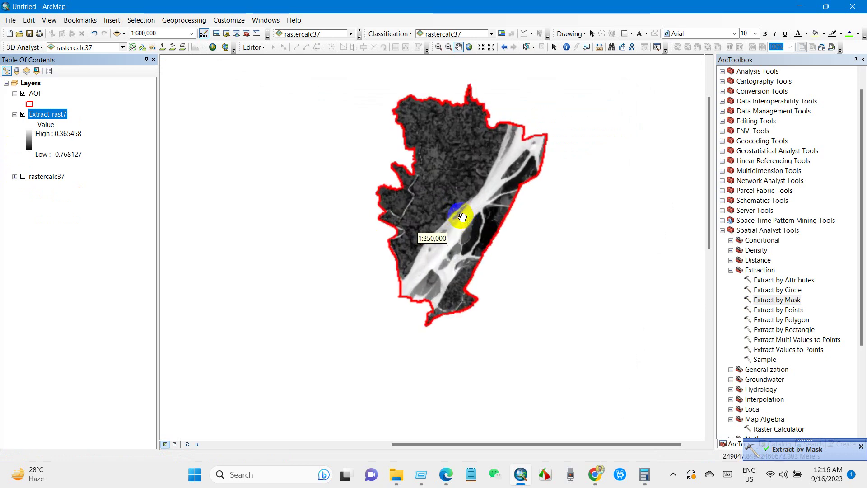
pyautogui.moveTo(495, 223); pyautogui.dragTo(425, 243)
pyautogui.scroll(1, 408, 235)
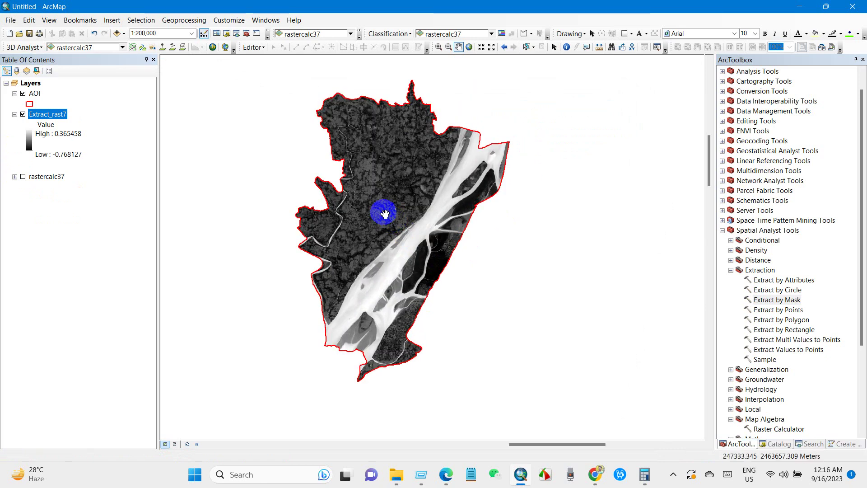
pyautogui.moveTo(371, 243); pyautogui.dragTo(399, 259)
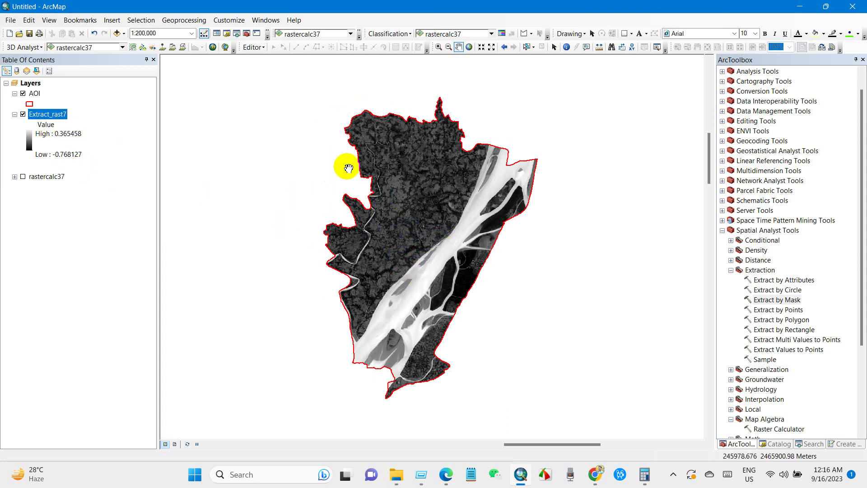
pyautogui.click(30, 139)
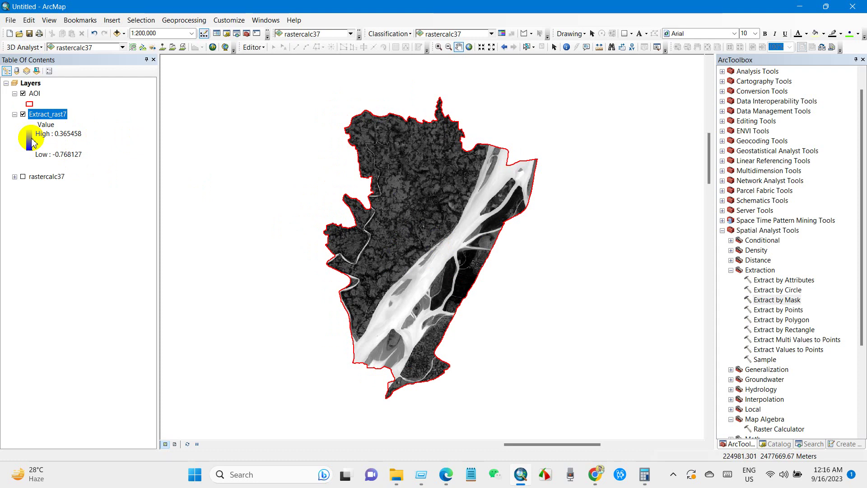
pyautogui.click(15, 178)
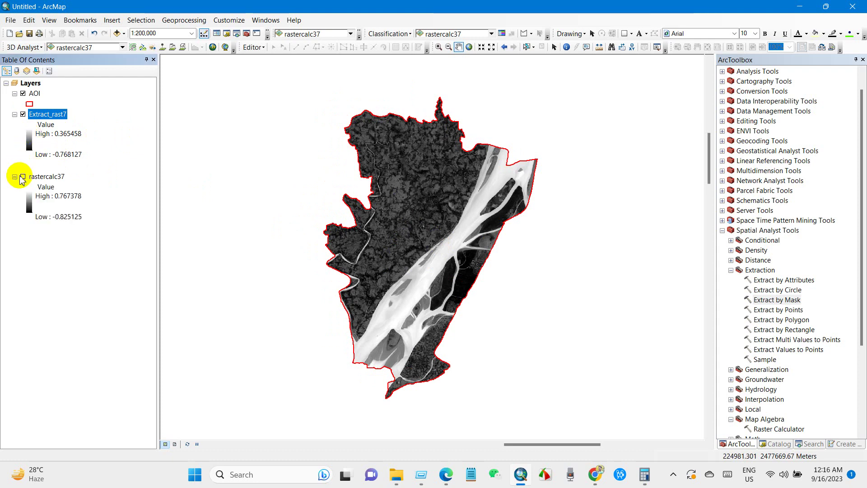
pyautogui.rightClick(39, 179)
# Remove rastercalc37 and apply the red-to-blue rainbow colour ramp to Extract_rast7
pyautogui.click(57, 193)
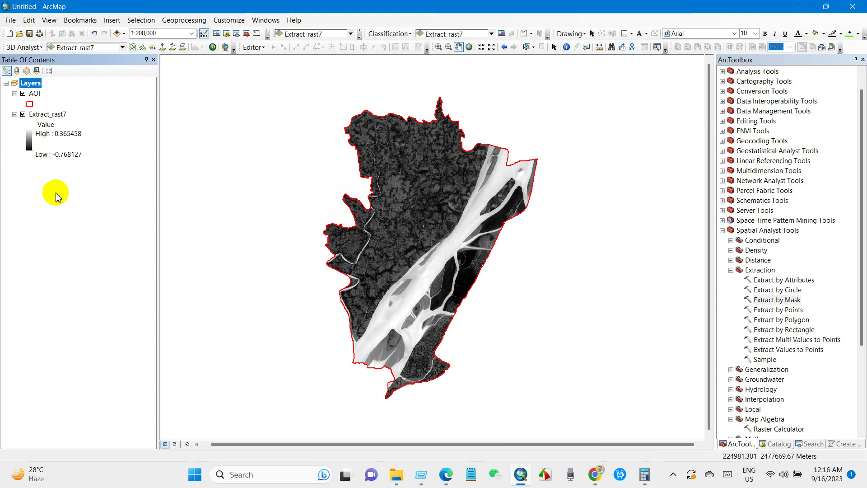
pyautogui.click(30, 142)
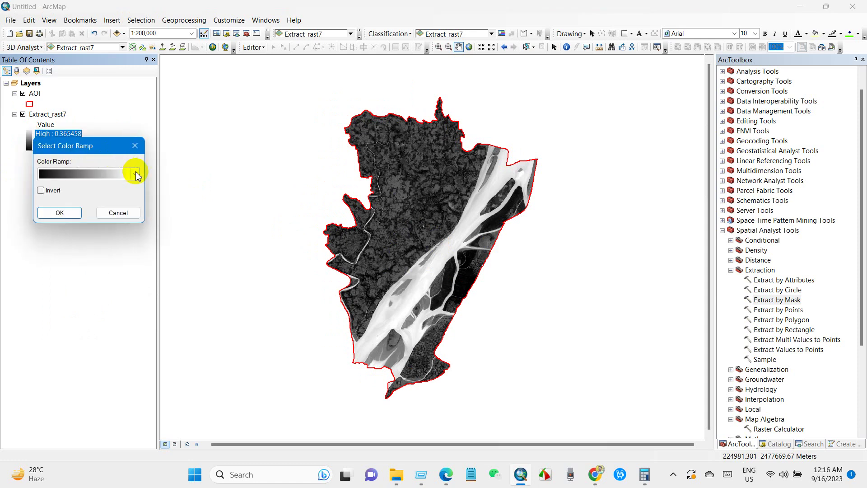
pyautogui.click(135, 175)
pyautogui.click(97, 204)
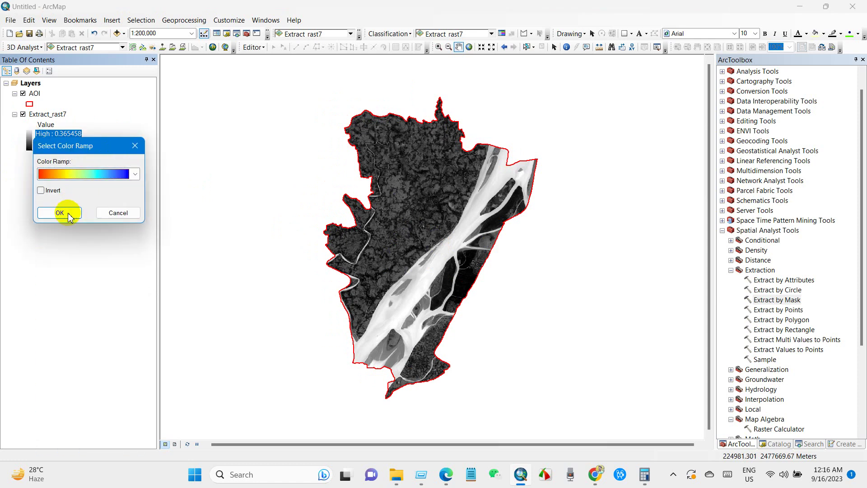
pyautogui.click(70, 215)
pyautogui.moveTo(414, 232); pyautogui.dragTo(406, 221)
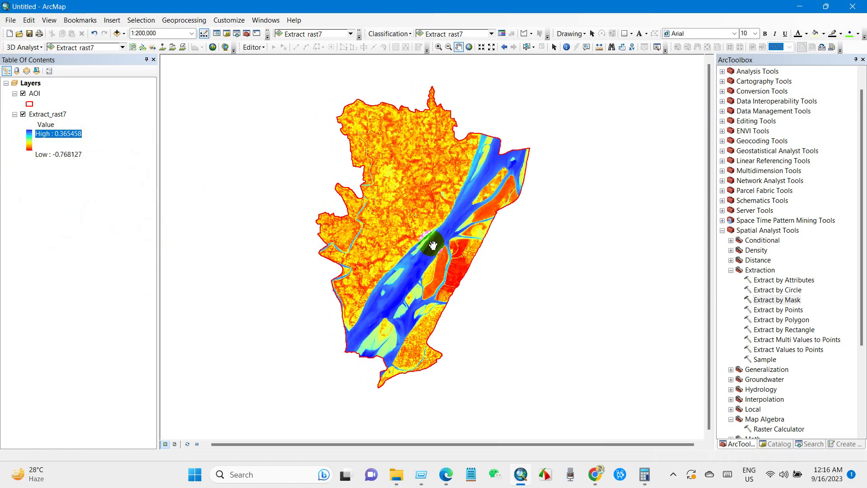
pyautogui.moveTo(481, 263); pyautogui.dragTo(484, 270)
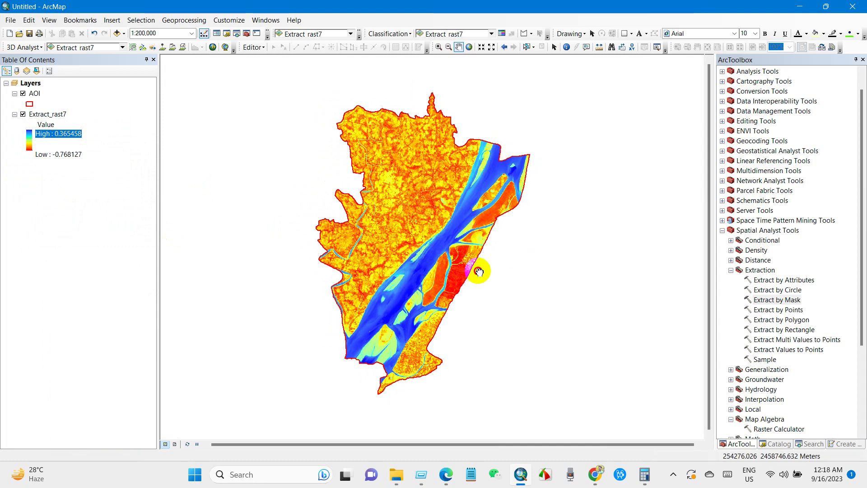
# Run Raster Calculator with Float("Extract_rast7") >= 0.1, keeping the default output rastercalc38
pyautogui.click(731, 270)
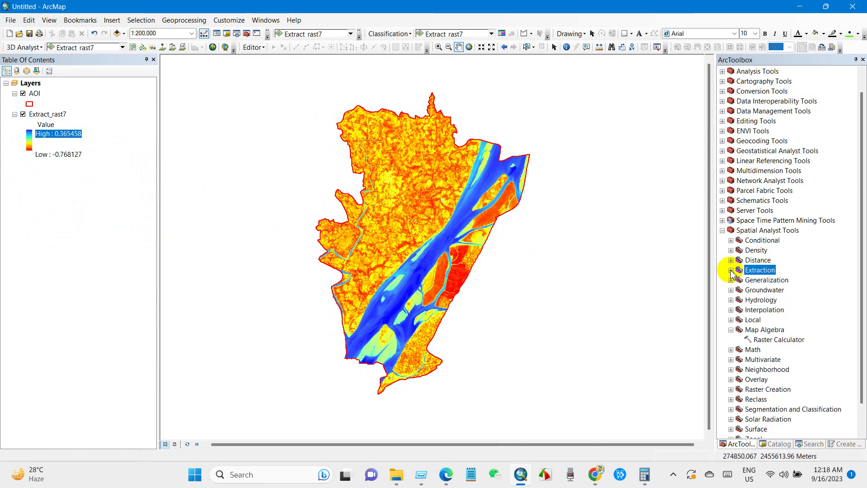
pyautogui.click(764, 330)
pyautogui.click(781, 341)
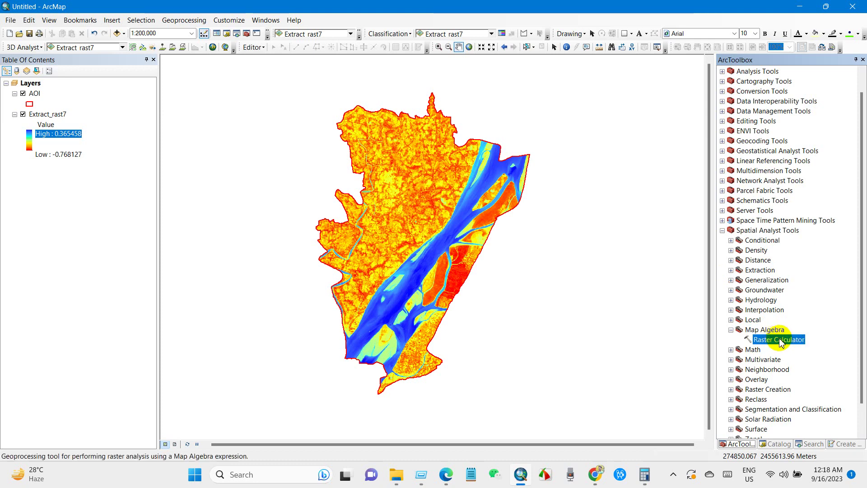
pyautogui.doubleClick(780, 340)
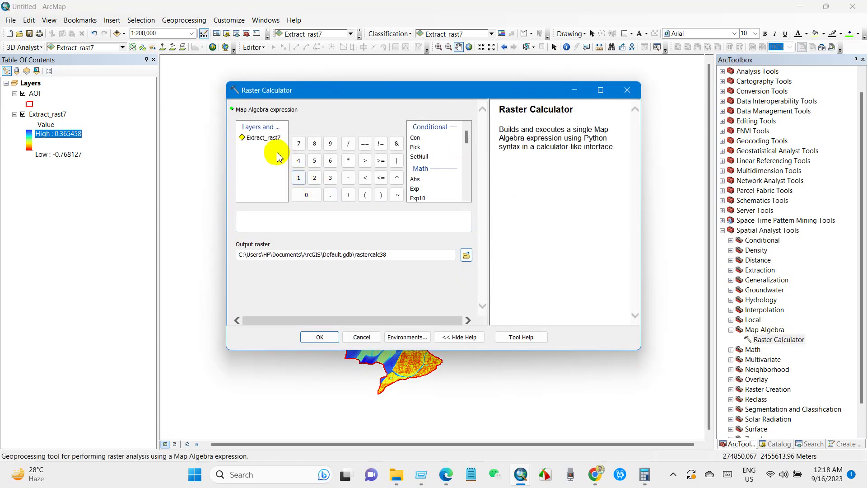
pyautogui.scroll(-1, 423, 191)
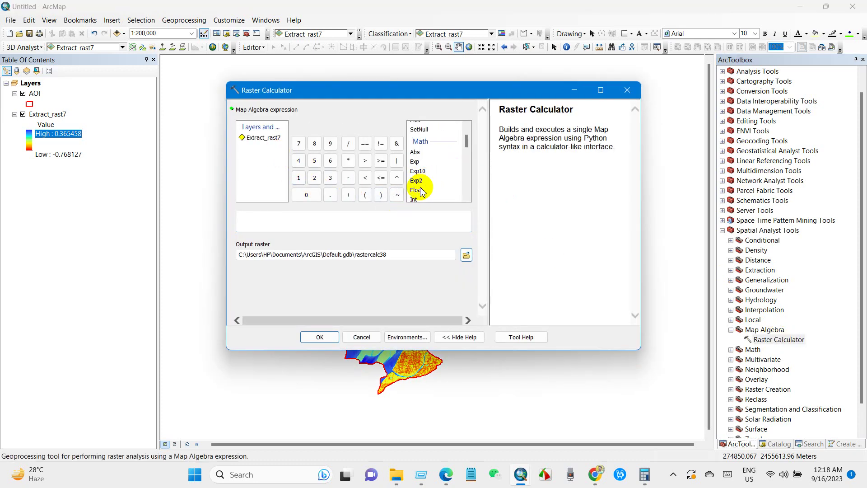
pyautogui.doubleClick(417, 190)
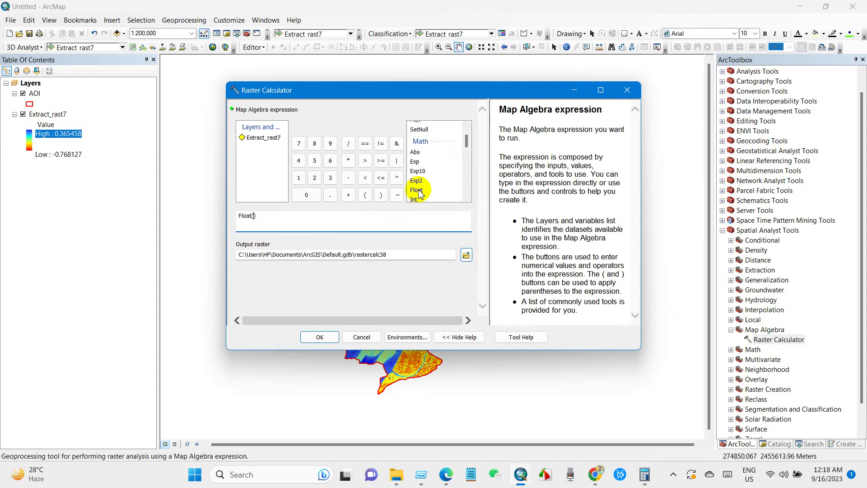
pyautogui.doubleClick(263, 141)
pyautogui.click(292, 222)
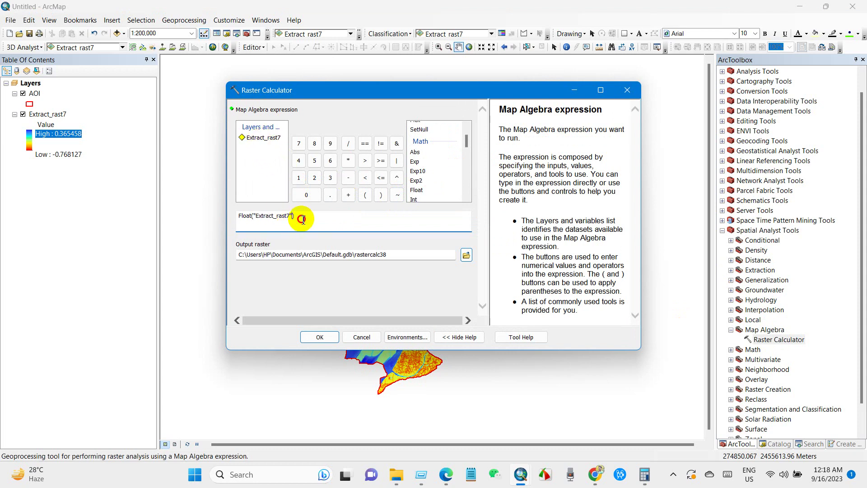
pyautogui.click(379, 162)
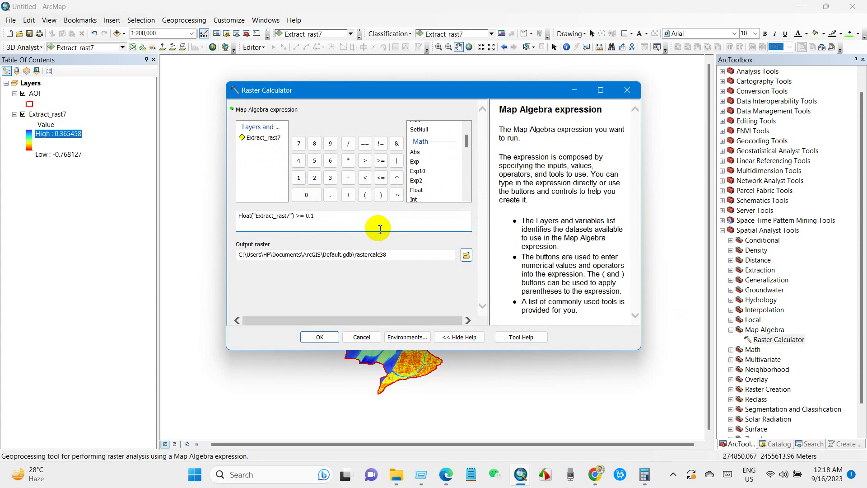
pyautogui.click(401, 254)
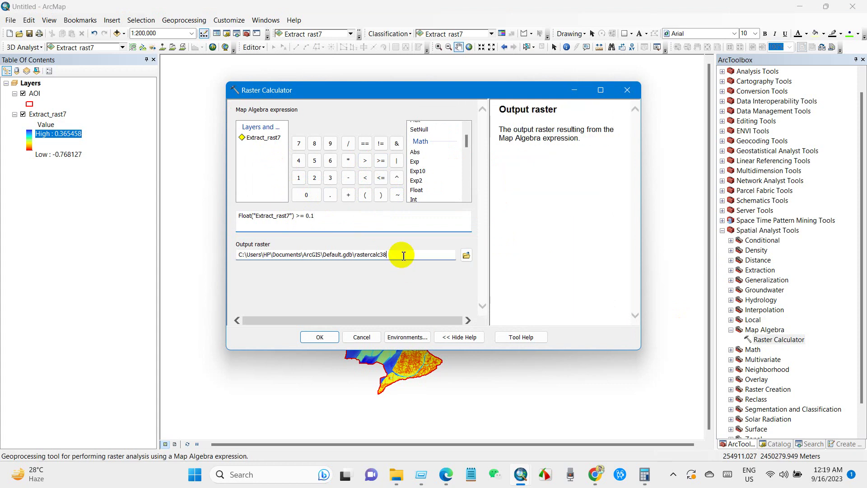
pyautogui.click(332, 339)
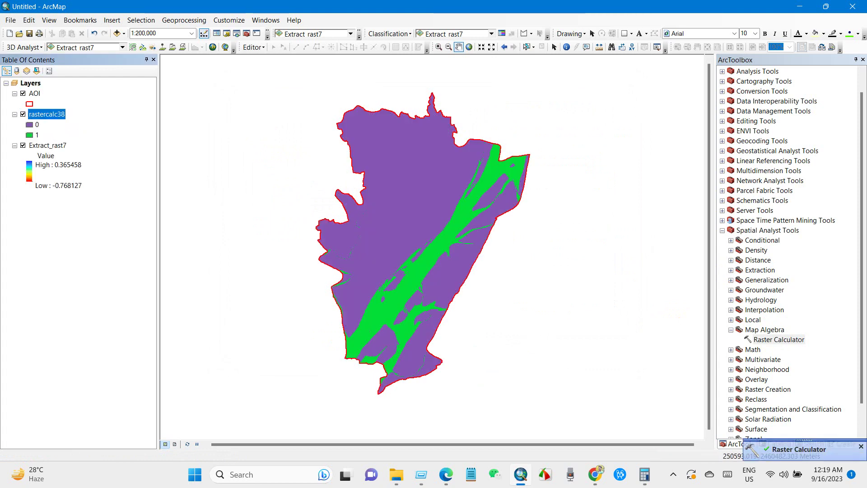
# Hide the AOI layer and make rastercalc38's class 0 symbol hollow with No Color fill
pyautogui.click(23, 94)
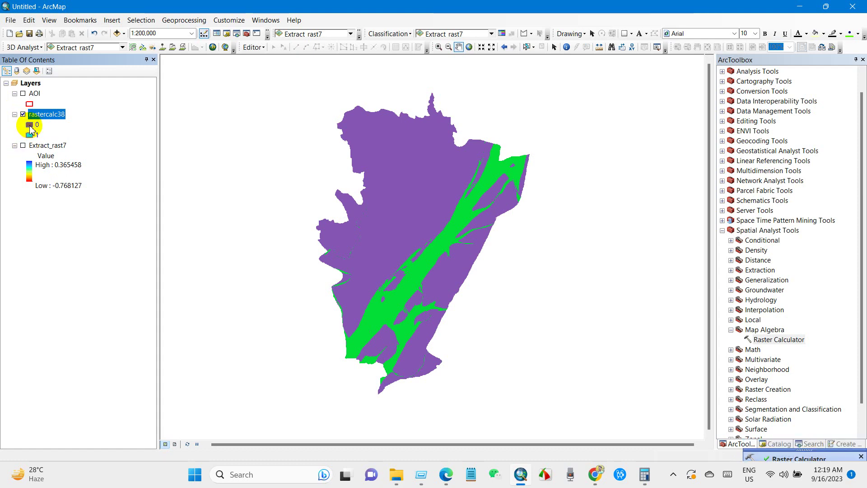
pyautogui.doubleClick(28, 126)
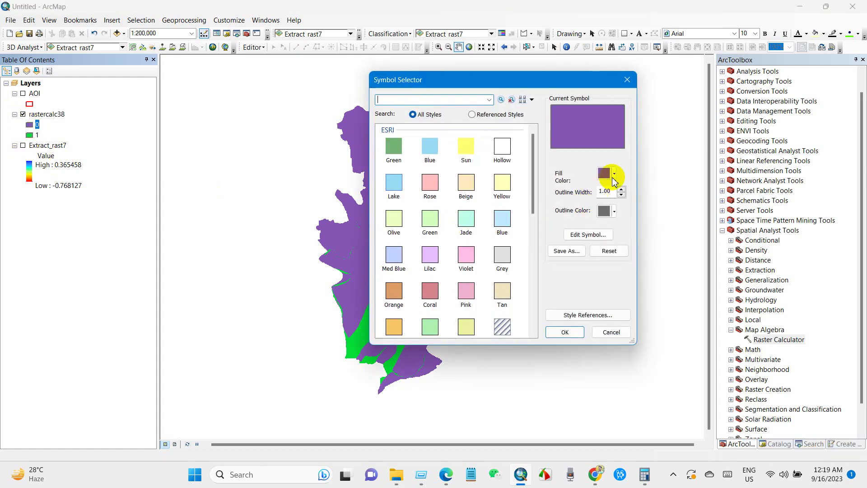
pyautogui.click(615, 174)
pyautogui.click(613, 185)
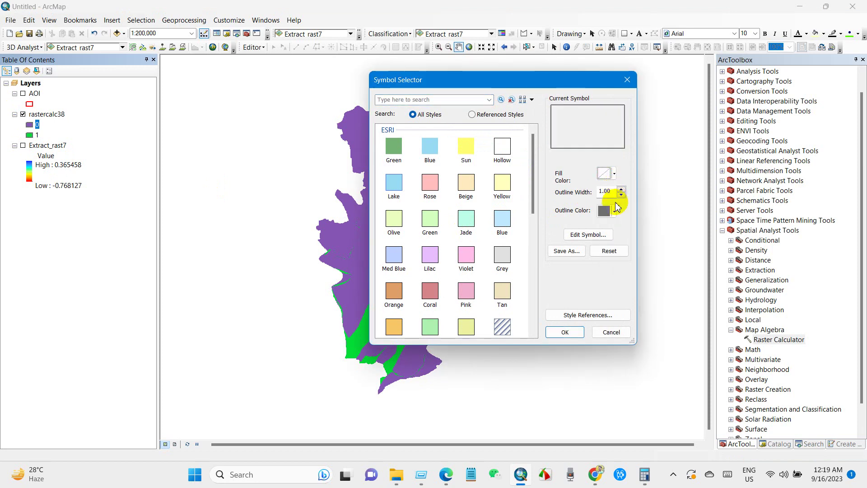
pyautogui.click(615, 212)
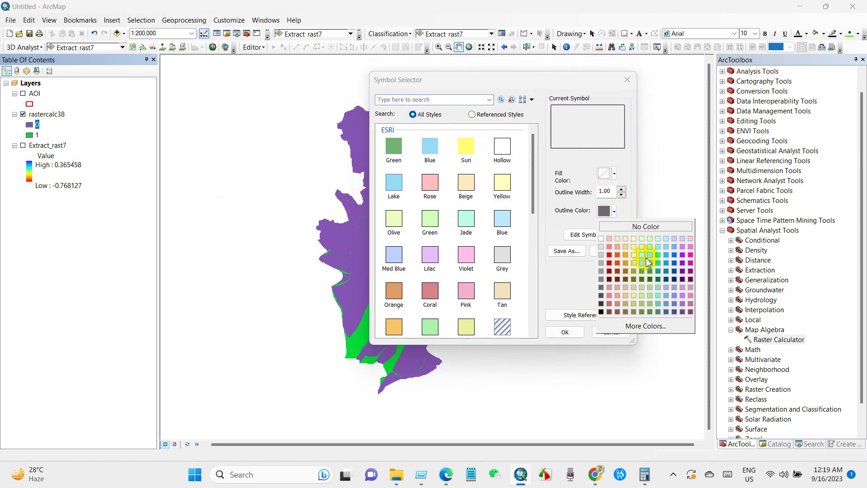
pyautogui.click(675, 266)
pyautogui.click(563, 331)
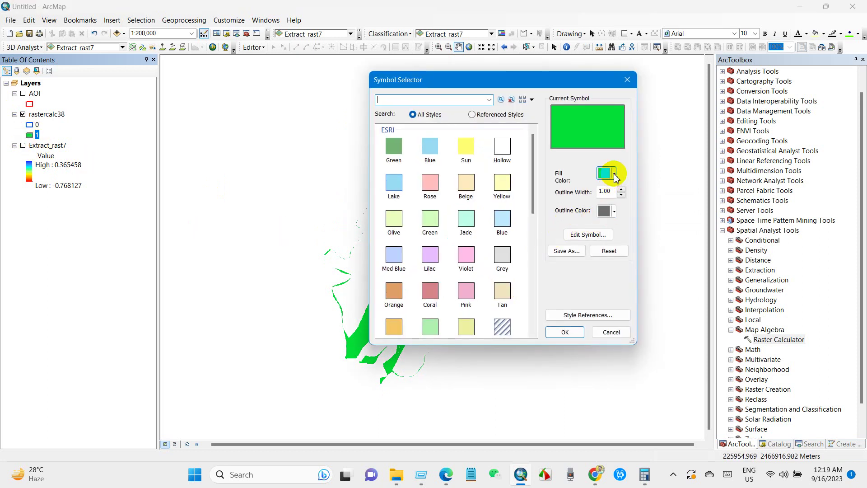
# Fill class 1 with solid blue and recentre the map on the river
pyautogui.click(615, 174)
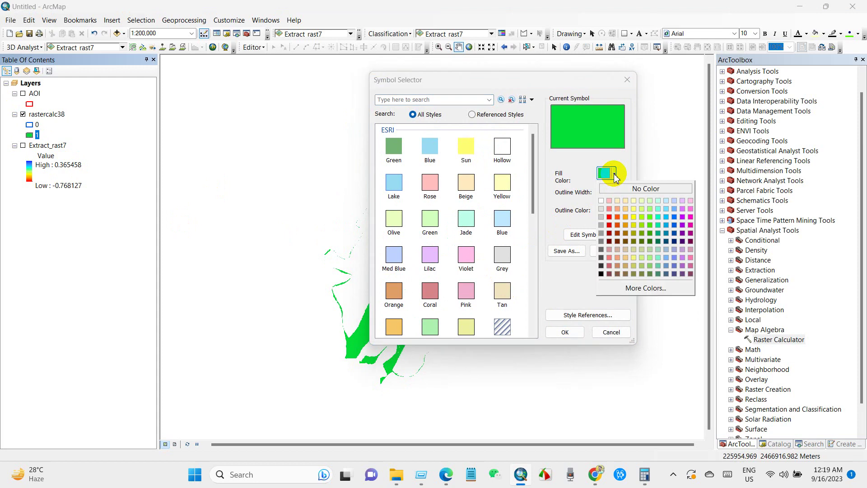
pyautogui.click(615, 175)
pyautogui.click(615, 175)
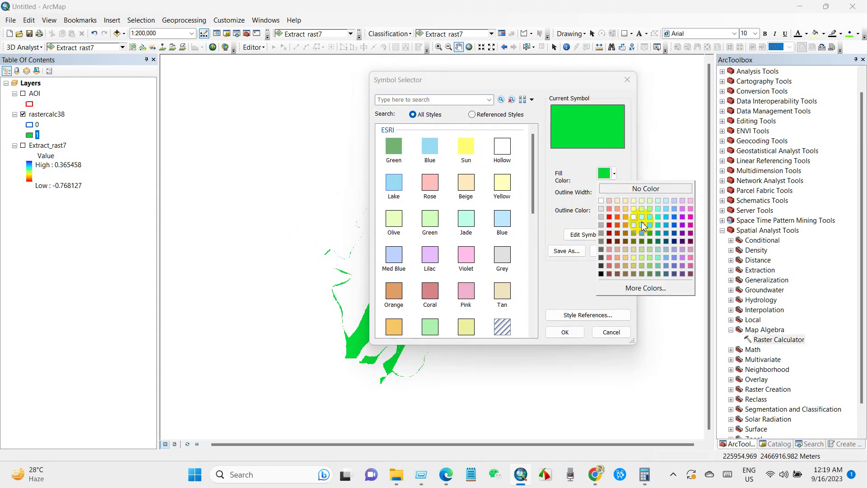
pyautogui.click(675, 218)
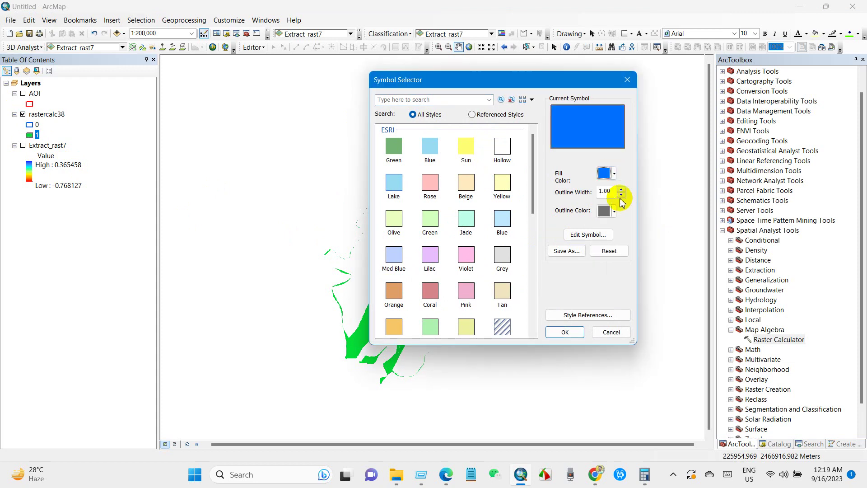
pyautogui.click(566, 333)
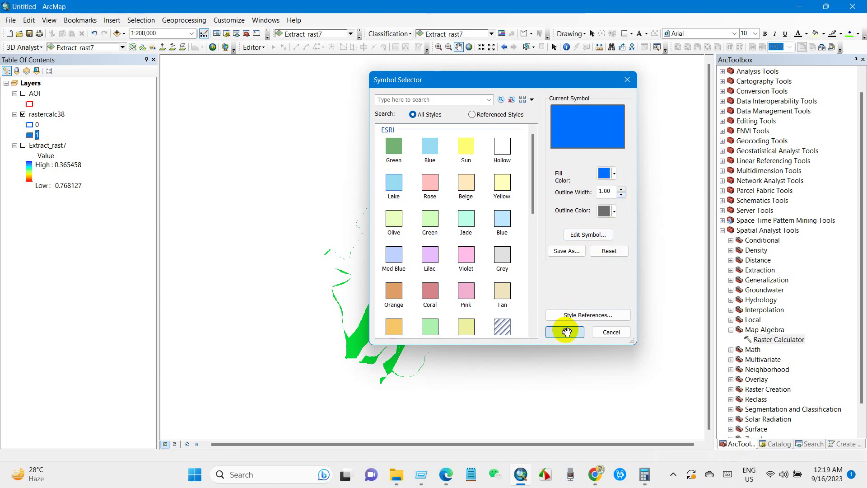
pyautogui.moveTo(481, 300); pyautogui.dragTo(455, 291)
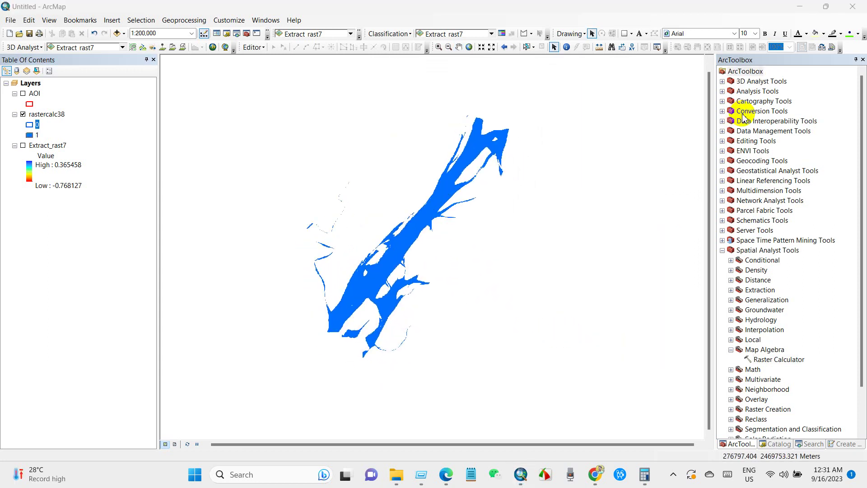
# Run Raster to Polygon on rastercalc38 to create the RasterT_rasterc7 polygon layer
pyautogui.click(753, 111)
pyautogui.click(722, 111)
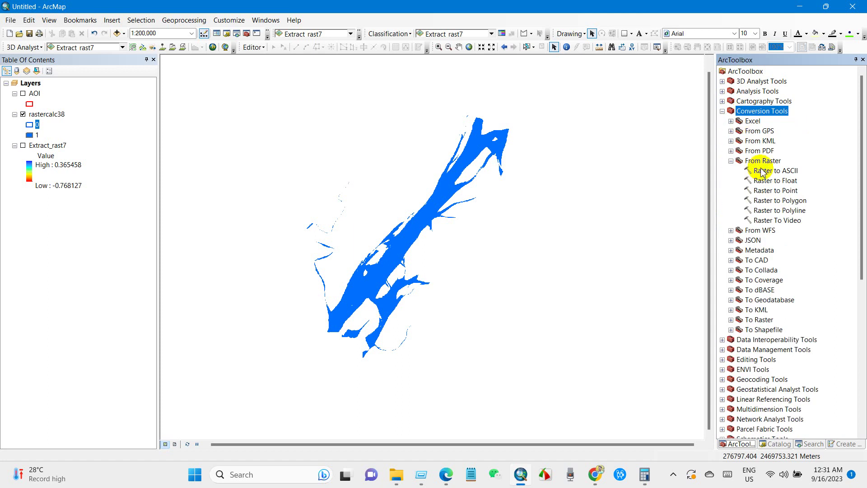
pyautogui.doubleClick(777, 201)
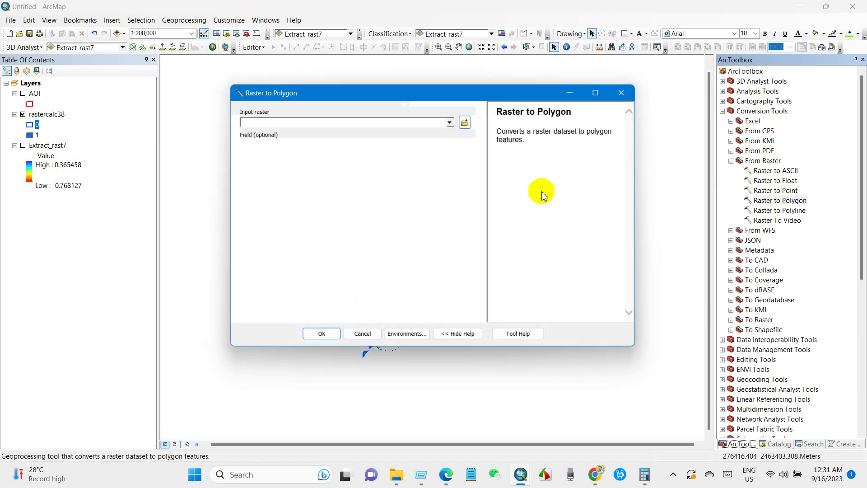
pyautogui.click(452, 121)
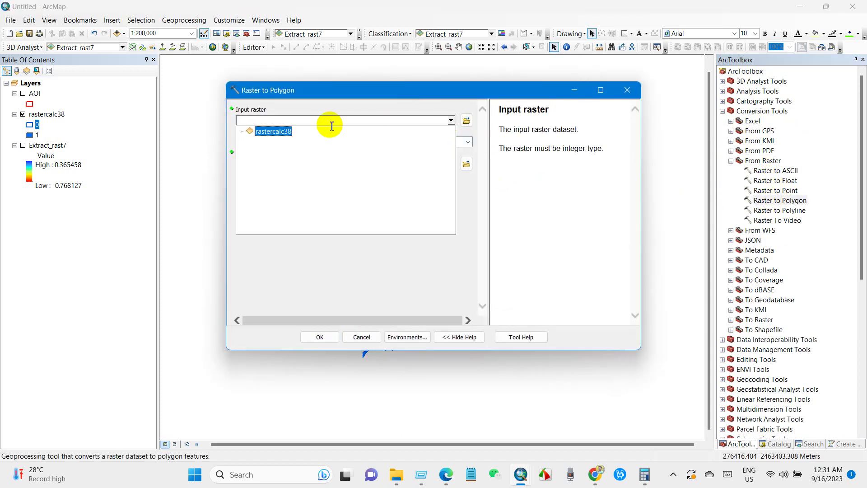
pyautogui.click(271, 131)
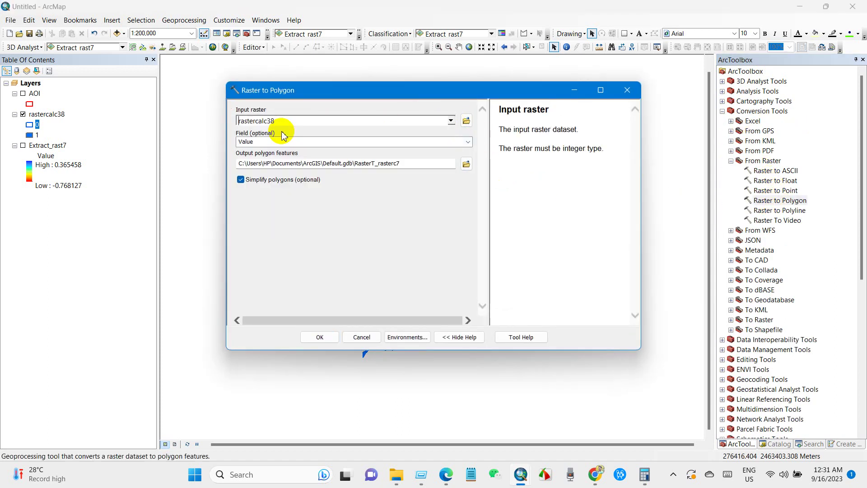
pyautogui.click(320, 337)
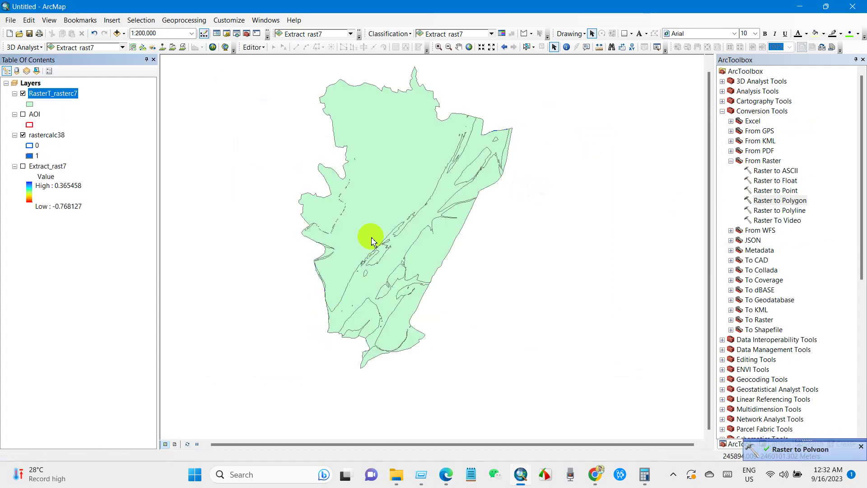
# Symbolize RasterT_rasterc7 as hollow with a red width-1 outline, and move AOI to the bottom
pyautogui.click(30, 104)
pyautogui.scroll(-5, 480, 232)
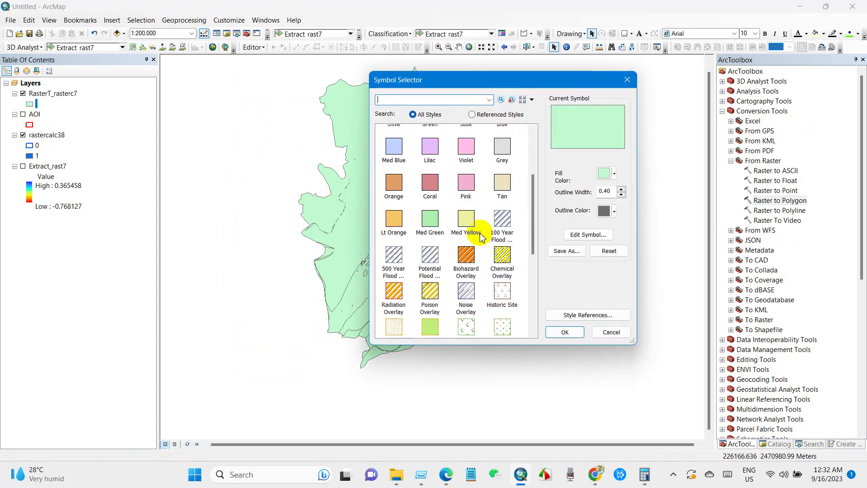
pyautogui.scroll(5, 482, 240)
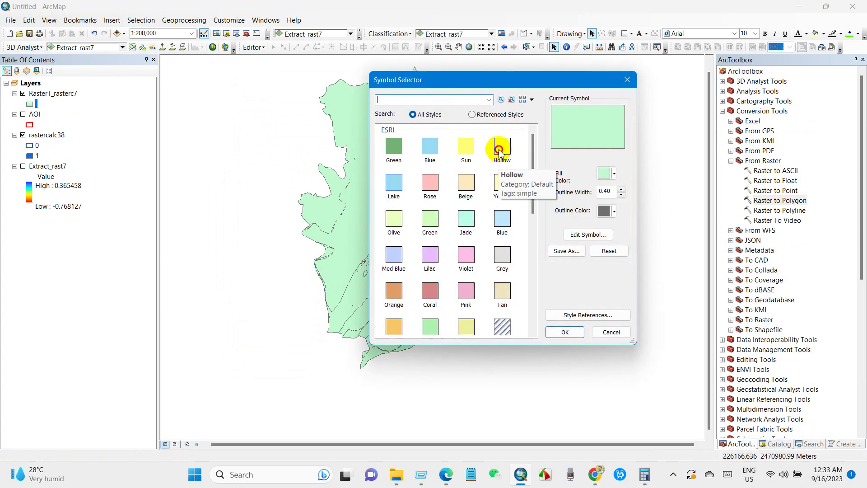
pyautogui.click(501, 145)
pyautogui.click(614, 212)
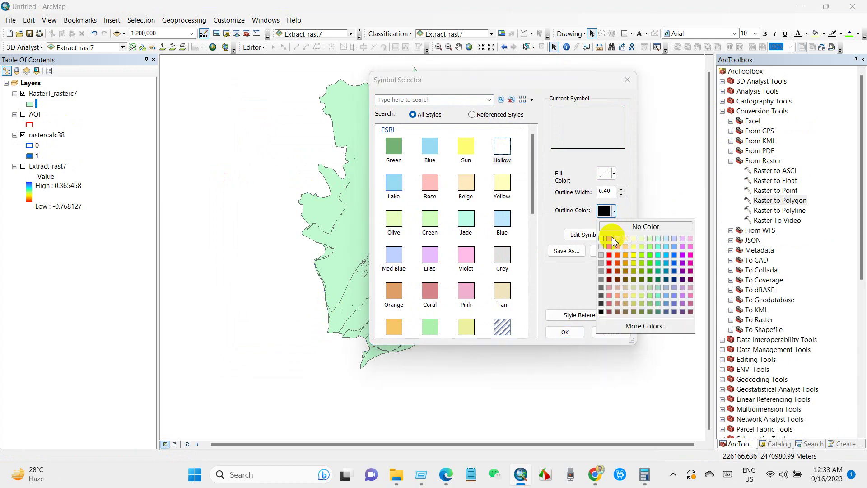
pyautogui.click(613, 256)
pyautogui.click(621, 189)
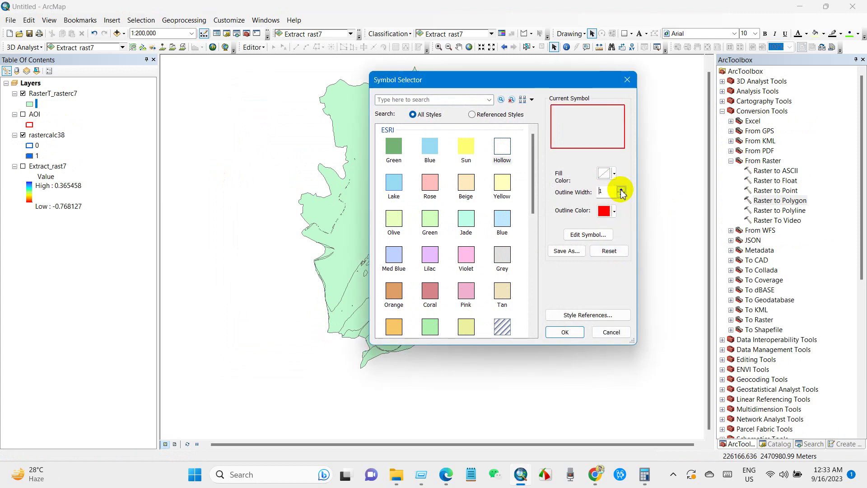
pyautogui.click(565, 333)
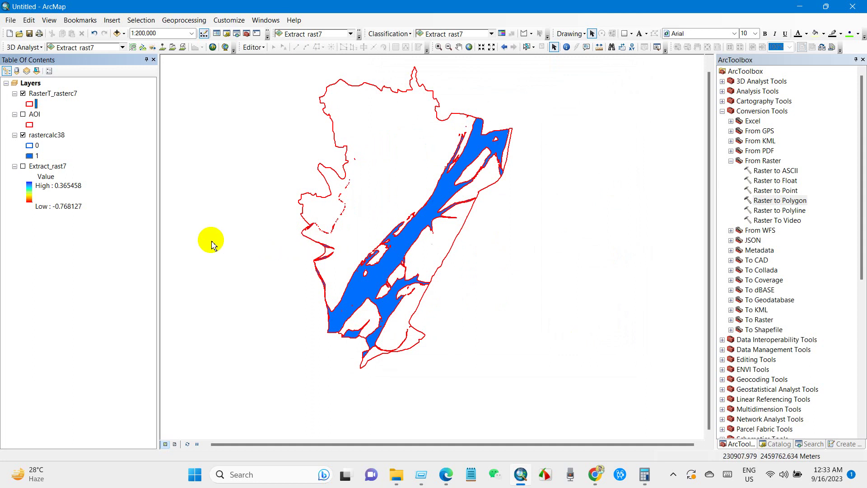
pyautogui.moveTo(34, 114); pyautogui.dragTo(41, 201)
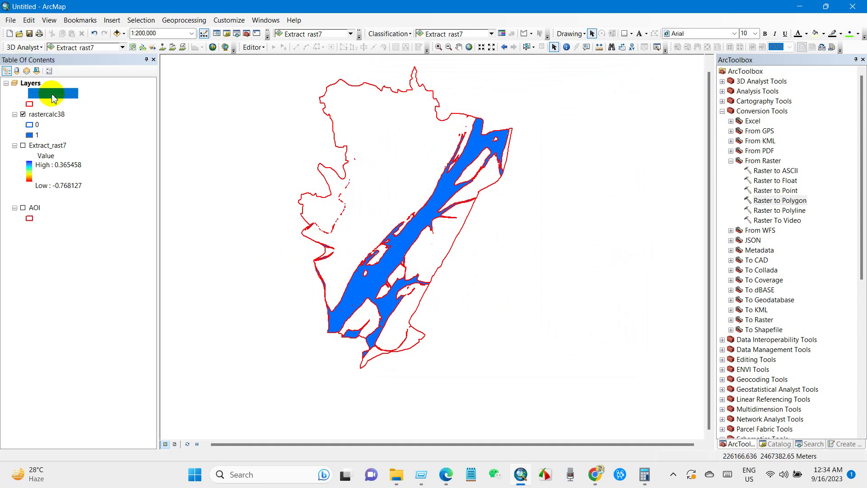
# Start an editing session on the RasterT_rasterc7 layer
pyautogui.rightClick(54, 96)
pyautogui.click(23, 115)
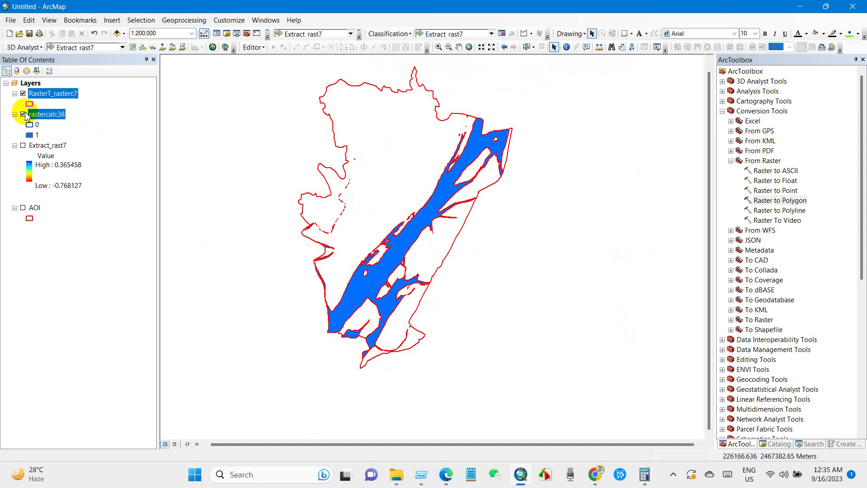
pyautogui.click(23, 115)
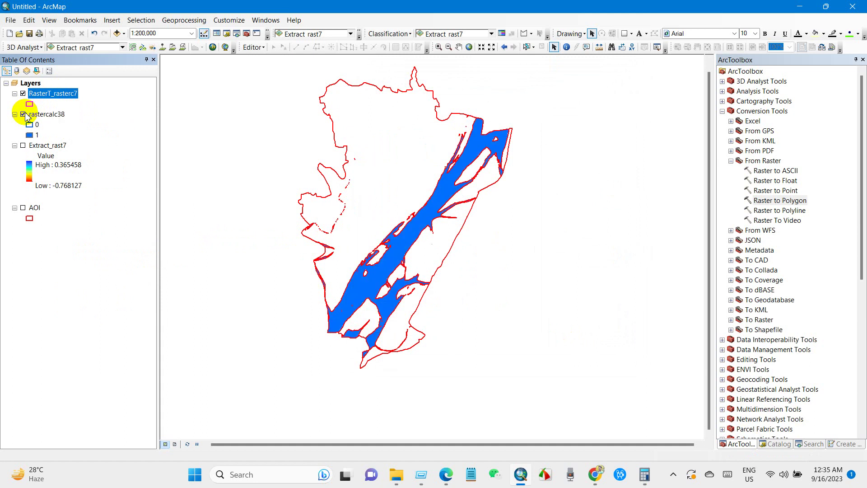
pyautogui.rightClick(47, 98)
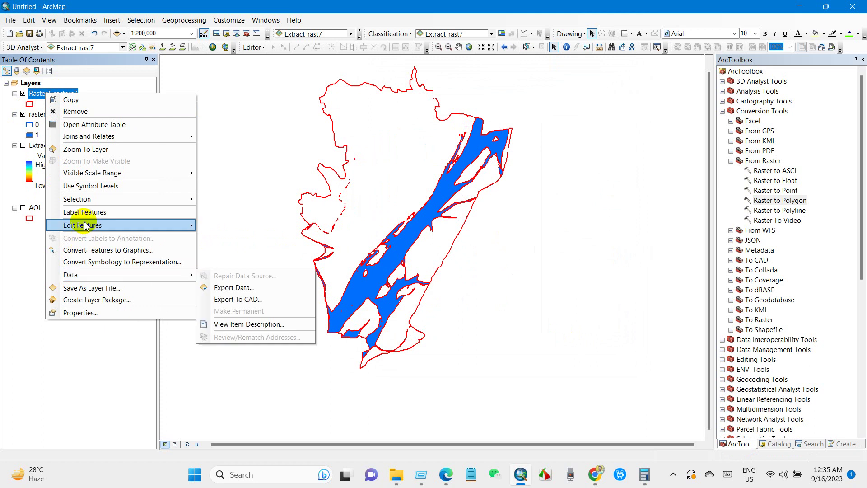
pyautogui.moveTo(175, 230)
pyautogui.click(223, 227)
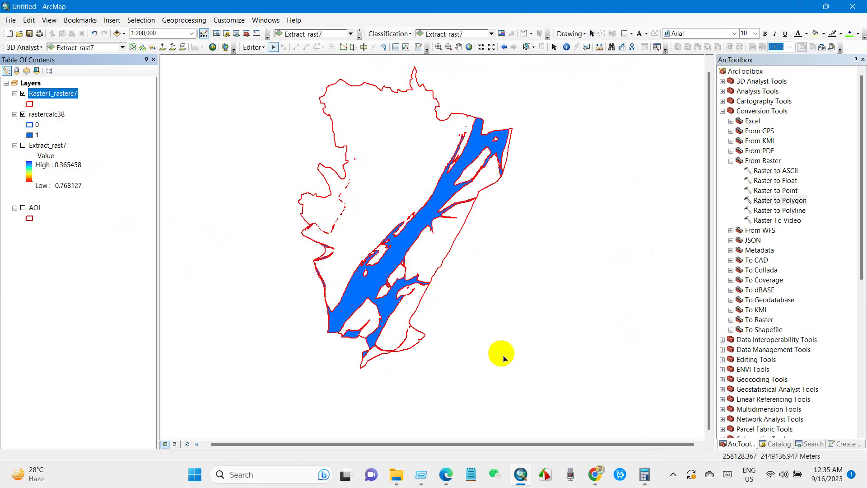
# Delete the large outer polygon and the inner non-river polygon
pyautogui.click(350, 86)
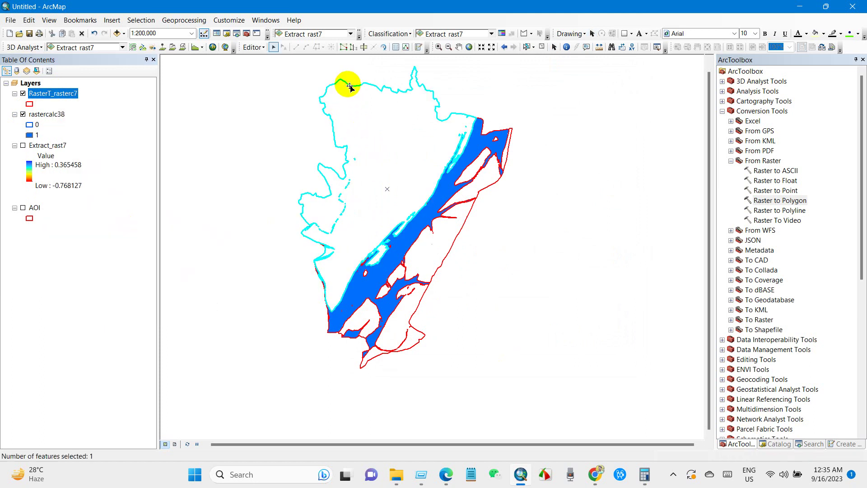
pyautogui.rightClick(350, 86)
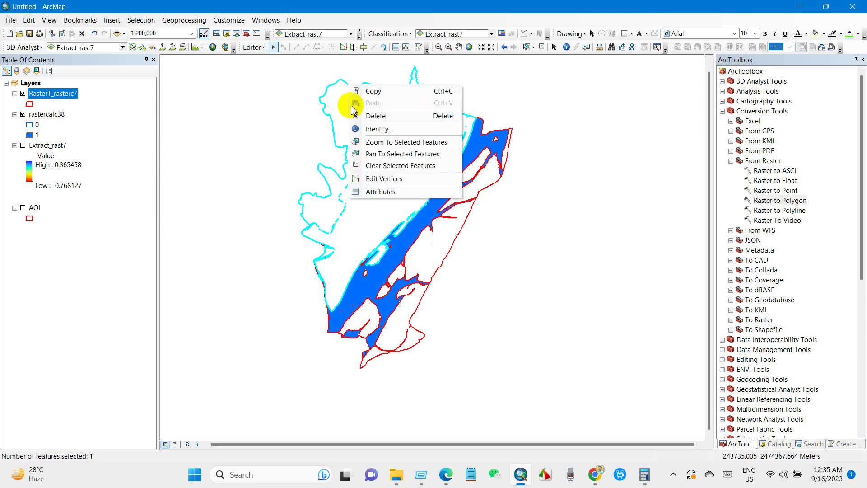
pyautogui.click(362, 119)
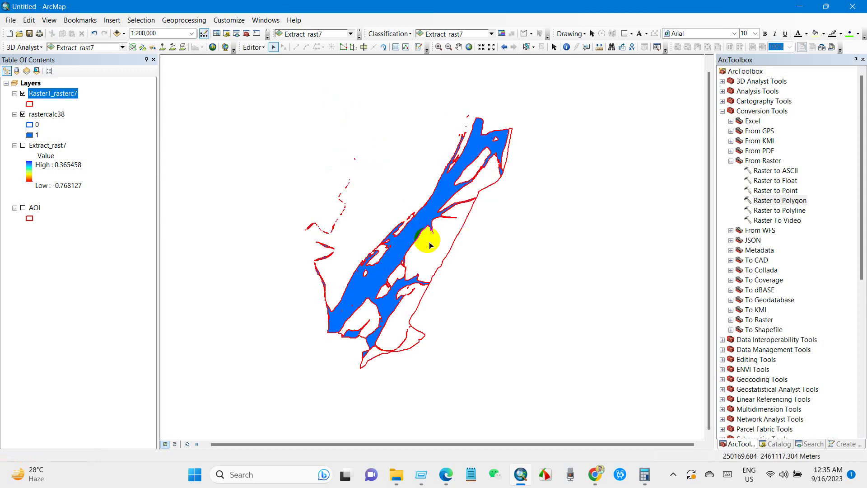
pyautogui.click(450, 256)
pyautogui.rightClick(449, 256)
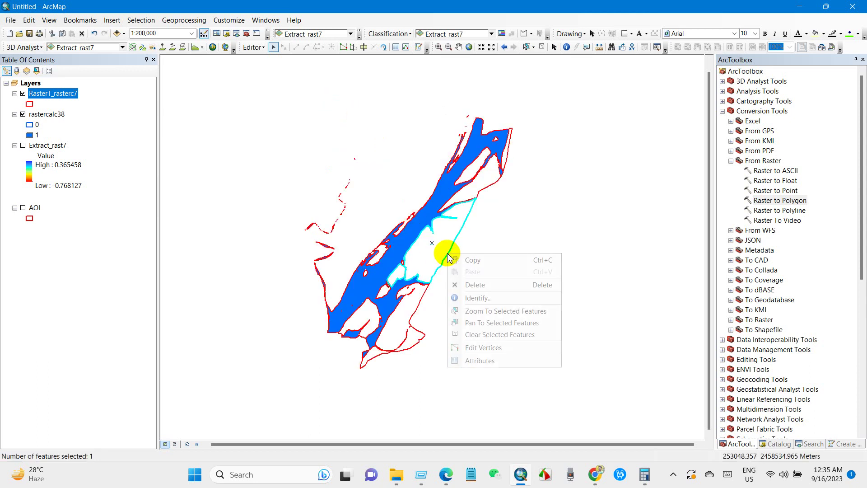
pyautogui.click(469, 285)
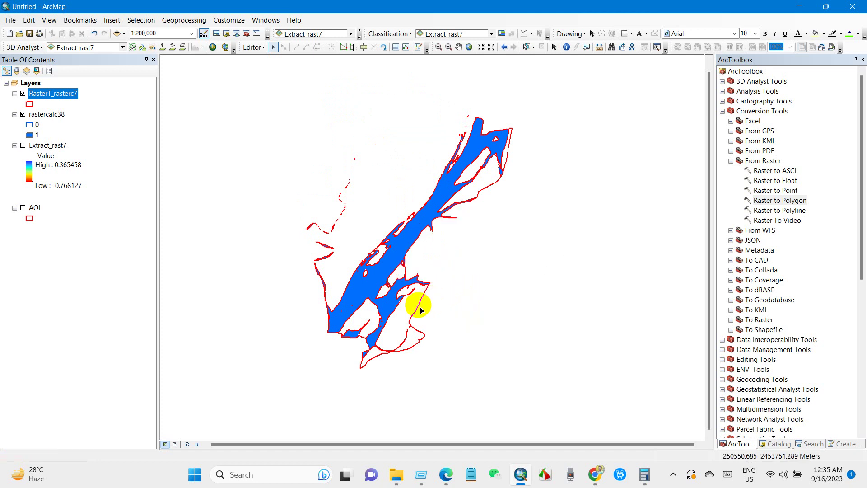
# Select the three river polygons together
pyautogui.click(348, 354)
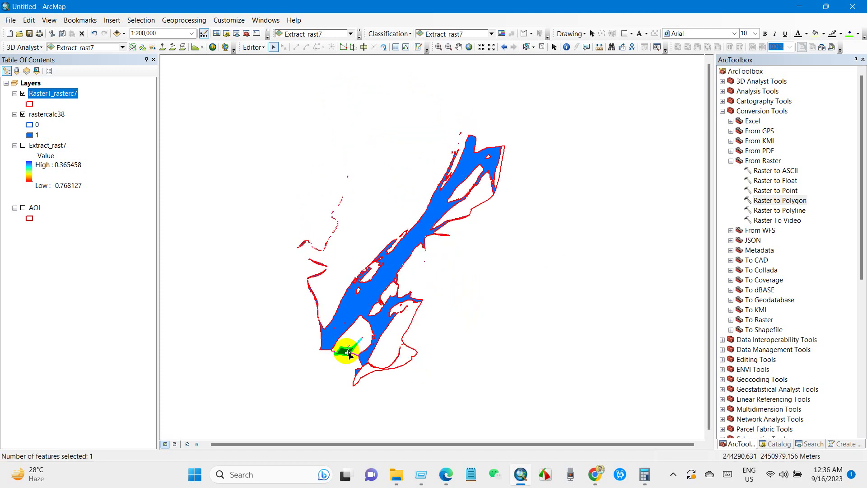
pyautogui.keyDown('shift'); pyautogui.click(349, 323); pyautogui.keyUp('shift')
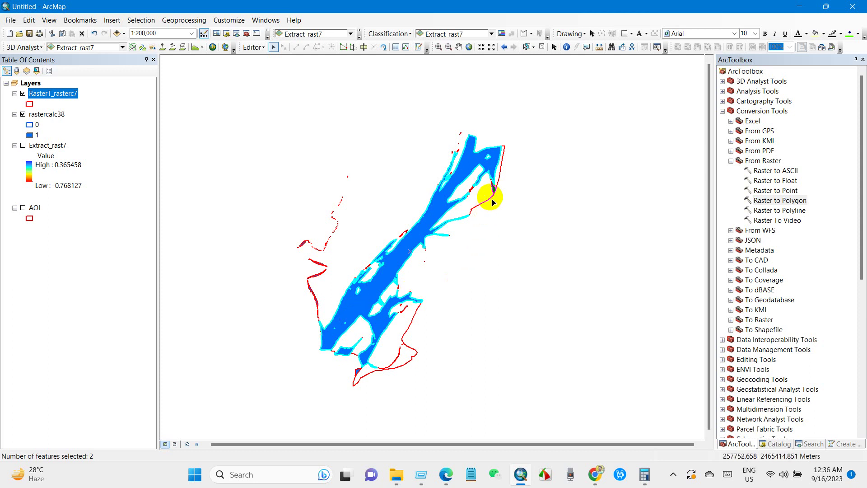
pyautogui.scroll(-3, 497, 210)
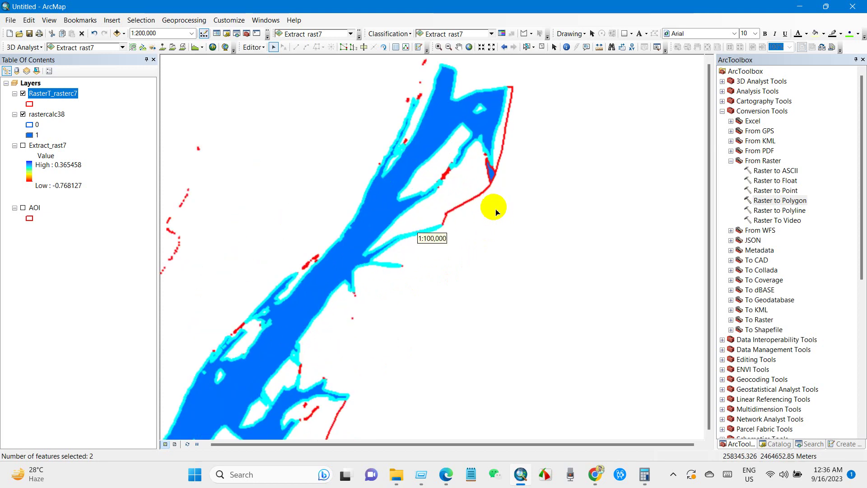
pyautogui.keyDown('shift'); pyautogui.click(491, 172); pyautogui.keyUp('shift')
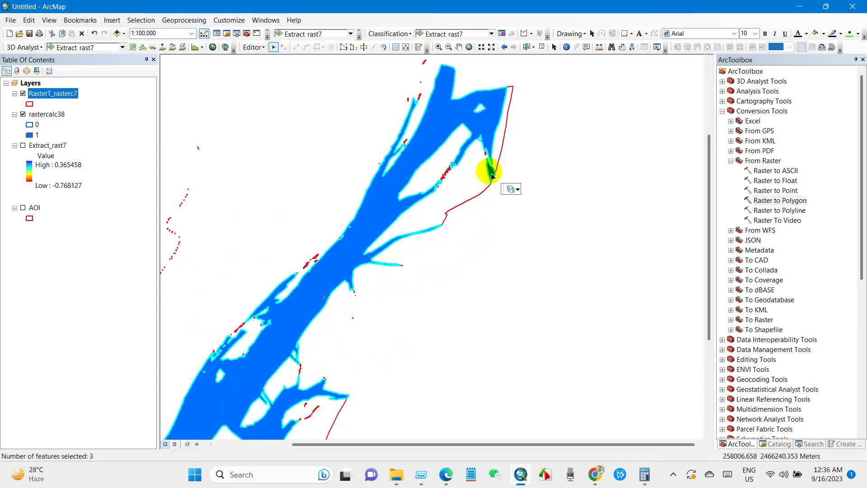
pyautogui.scroll(2, 476, 236)
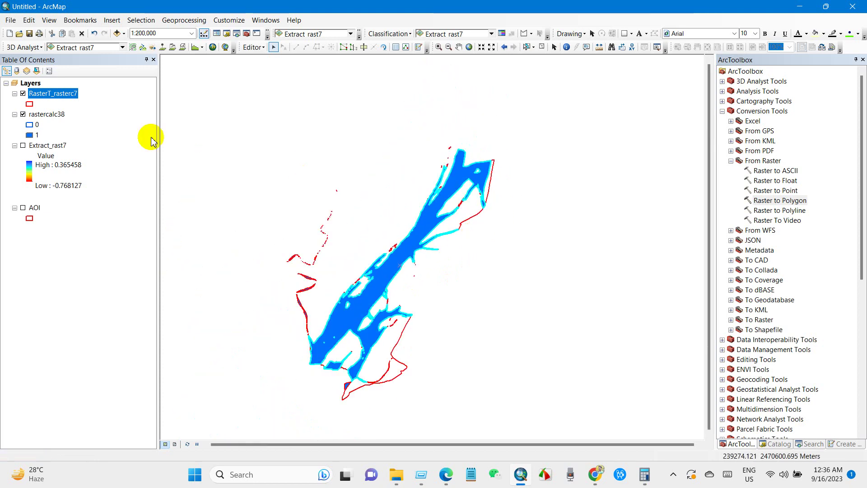
# In RasterT_rasterc7's attribute table, invert the selection and delete the 237 non-river records
pyautogui.rightClick(43, 93)
pyautogui.click(77, 126)
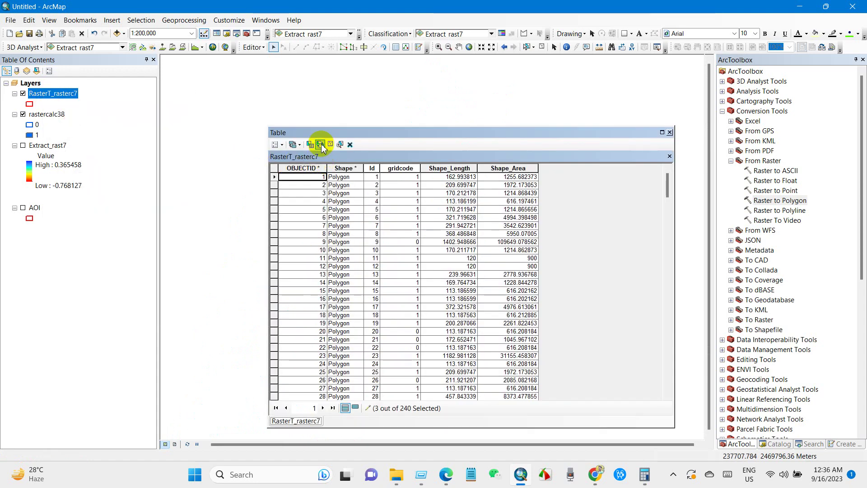
pyautogui.moveTo(382, 135); pyautogui.dragTo(365, 65)
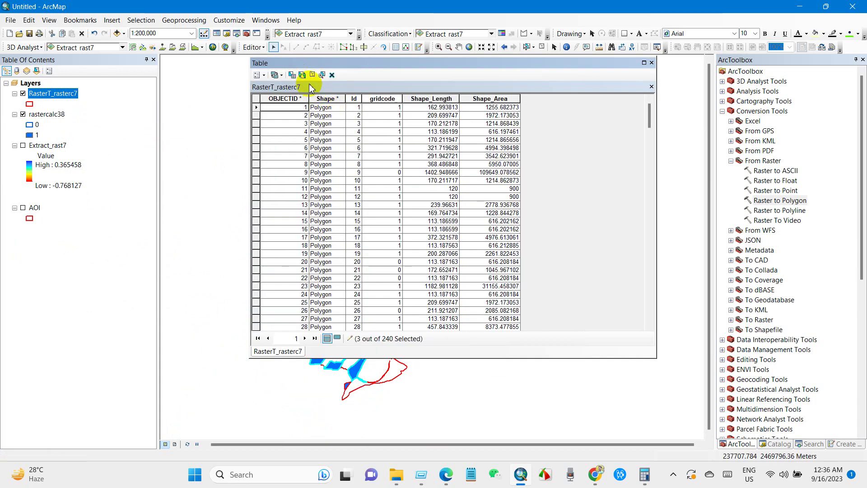
pyautogui.click(302, 75)
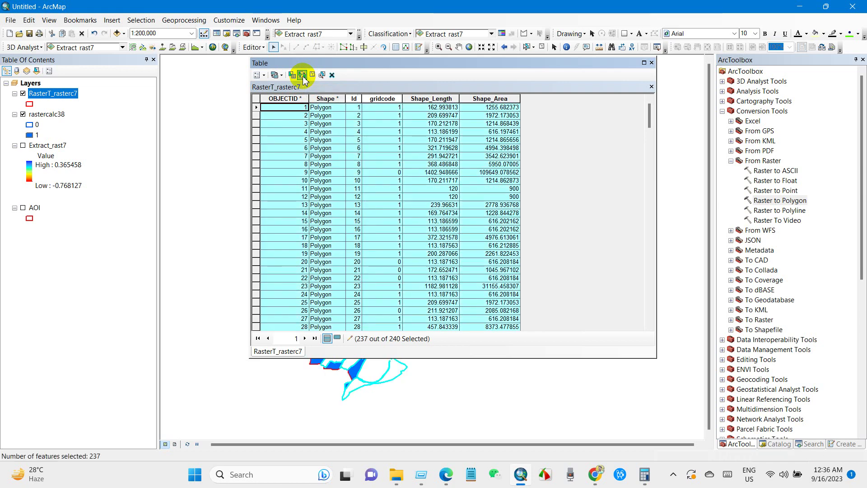
pyautogui.click(332, 75)
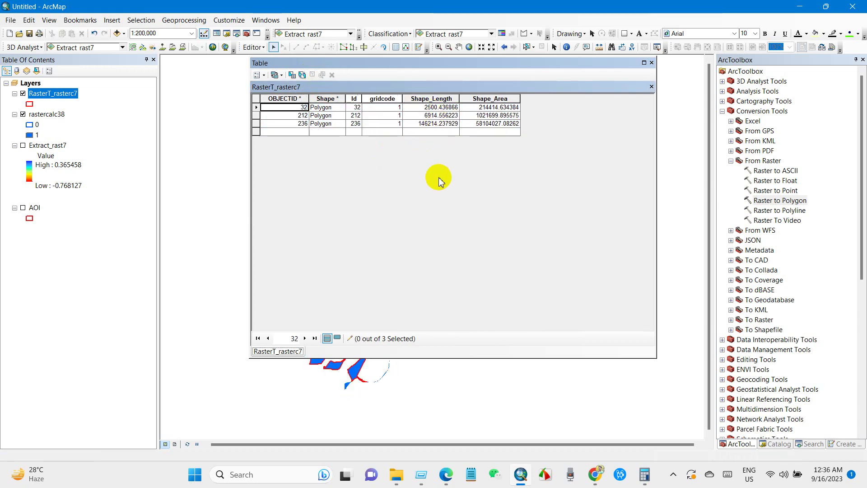
pyautogui.moveTo(390, 64); pyautogui.dragTo(429, 109)
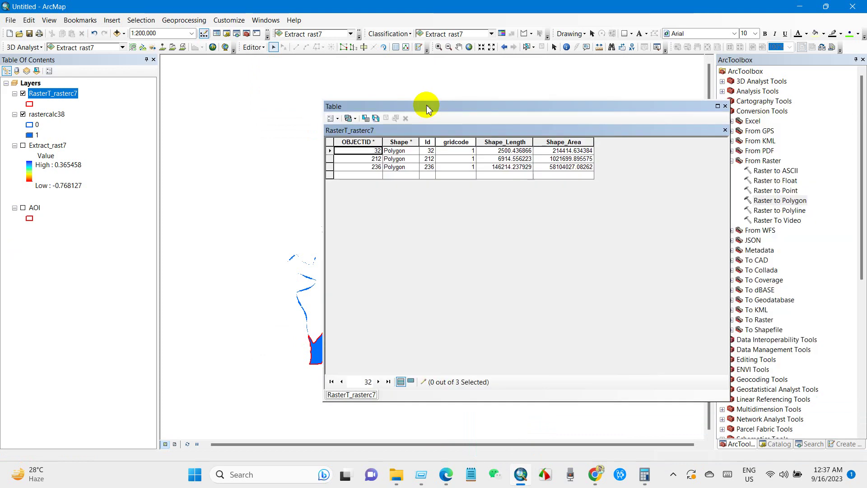
pyautogui.click(726, 106)
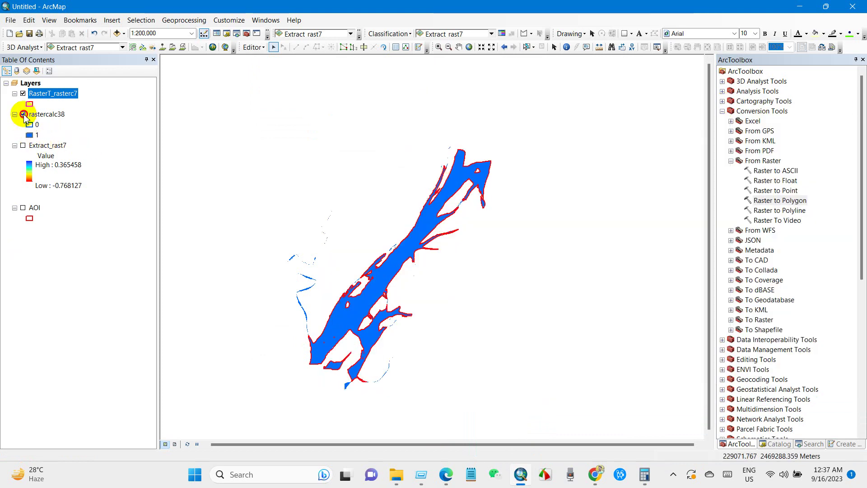
# Hide rastercalc38 and display Extract_rast7 beneath the red river outlines
pyautogui.click(23, 114)
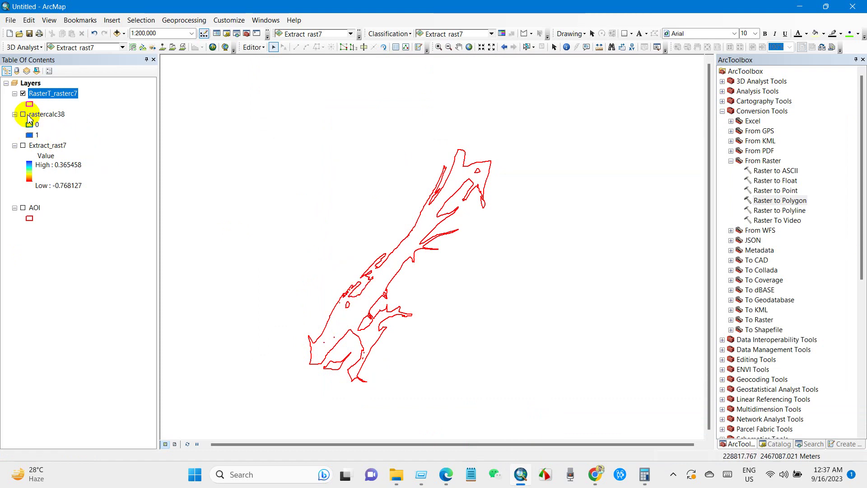
pyautogui.doubleClick(30, 104)
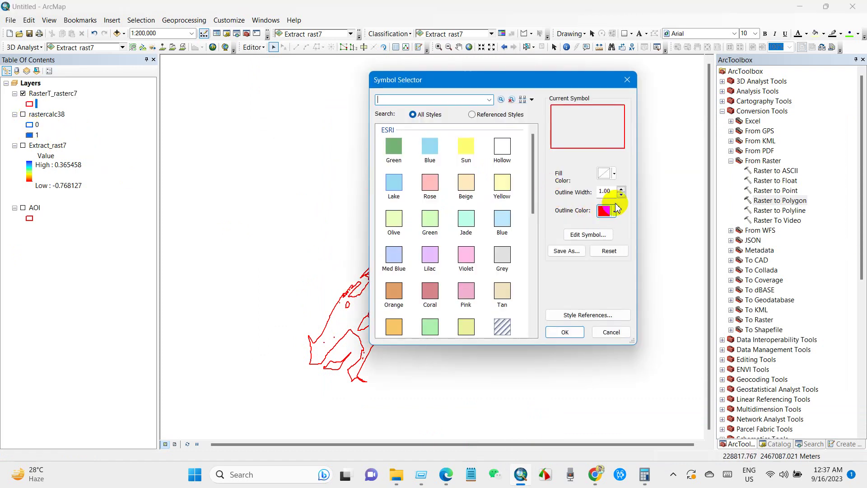
pyautogui.click(613, 174)
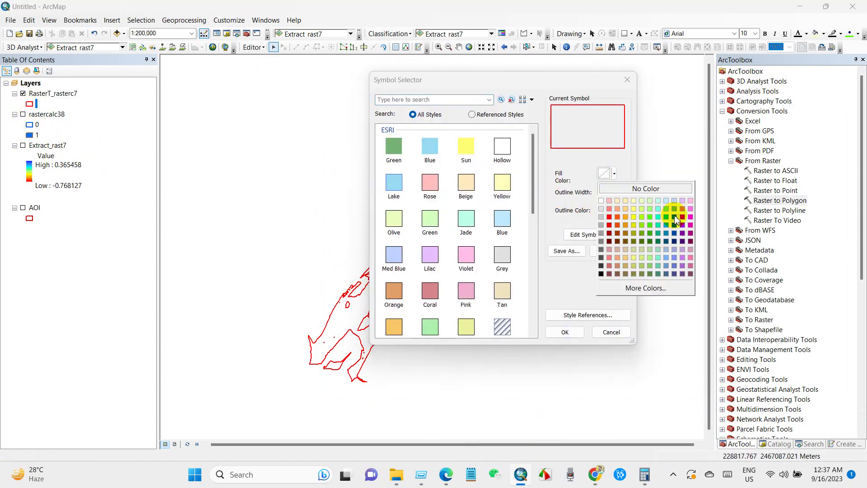
pyautogui.click(624, 80)
pyautogui.click(627, 79)
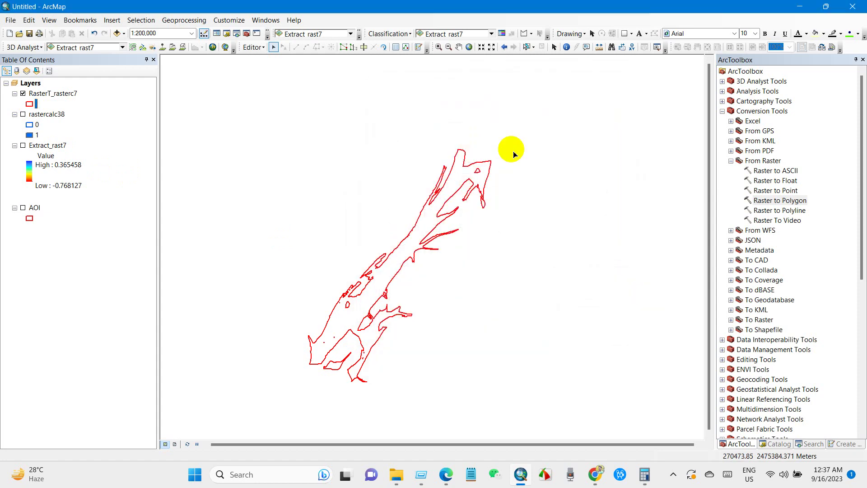
pyautogui.click(23, 145)
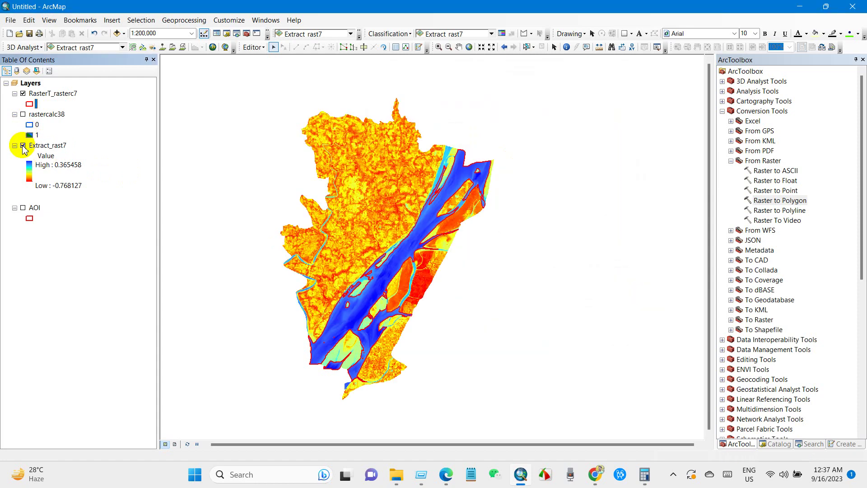
pyautogui.scroll(1, 335, 236)
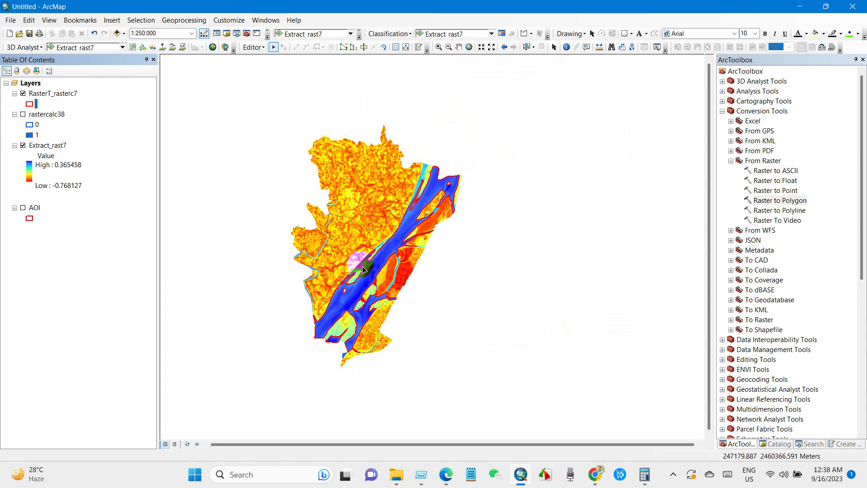
pyautogui.click(44, 95)
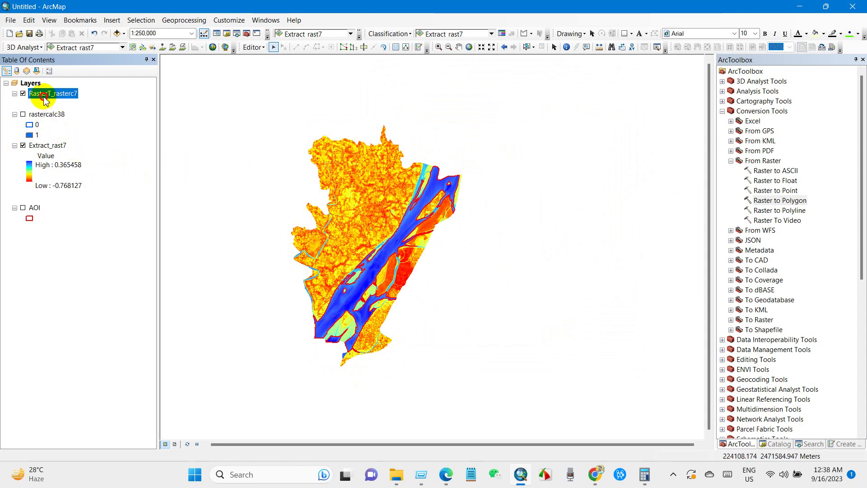
# Open the RasterT_rasterc7 attribute table
pyautogui.rightClick(47, 98)
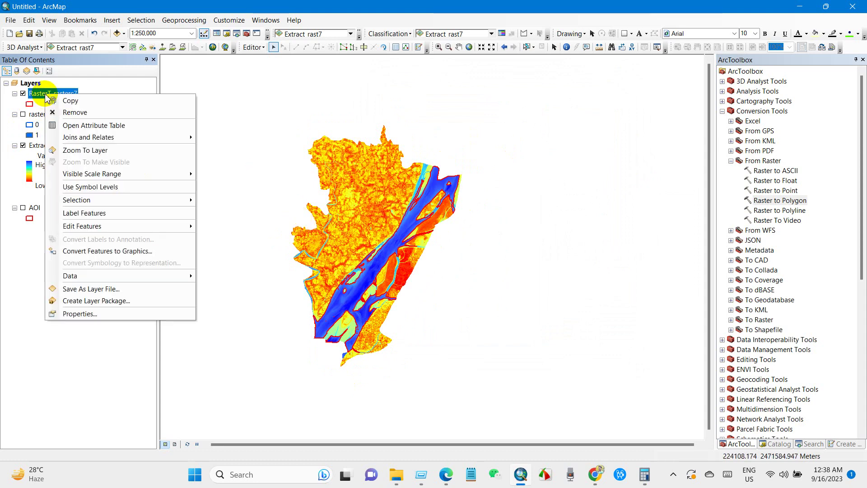
pyautogui.click(80, 126)
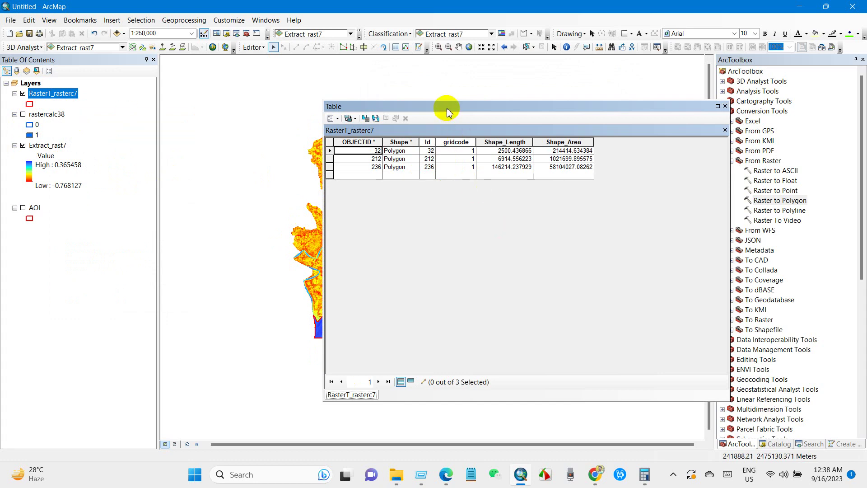
pyautogui.moveTo(446, 108); pyautogui.dragTo(475, 97)
pyautogui.click(364, 107)
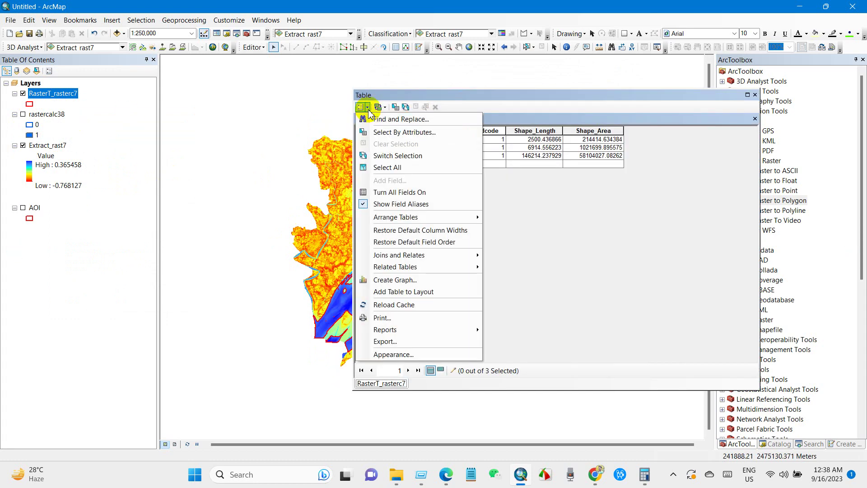
pyautogui.click(320, 91)
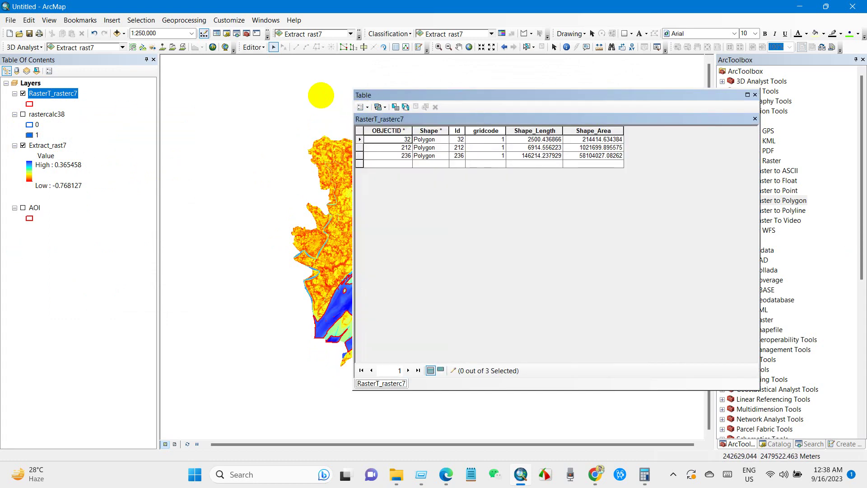
# Save the polygon edits and stop editing
pyautogui.click(253, 51)
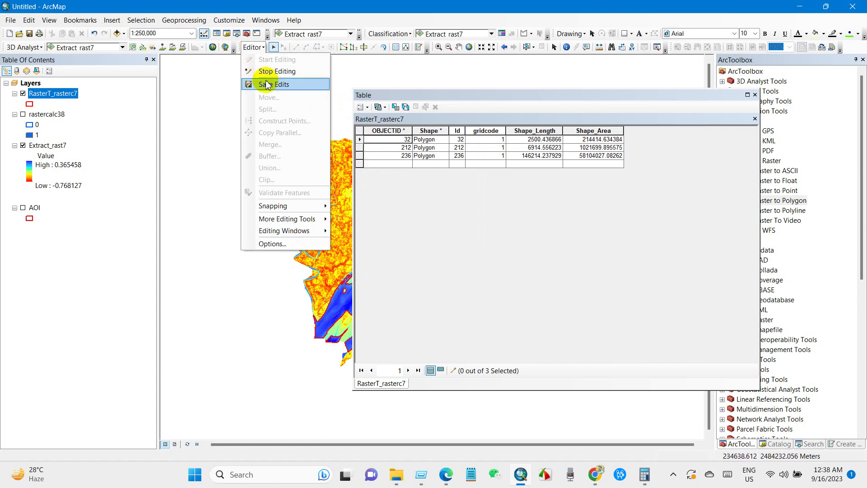
pyautogui.click(267, 82)
pyautogui.click(254, 47)
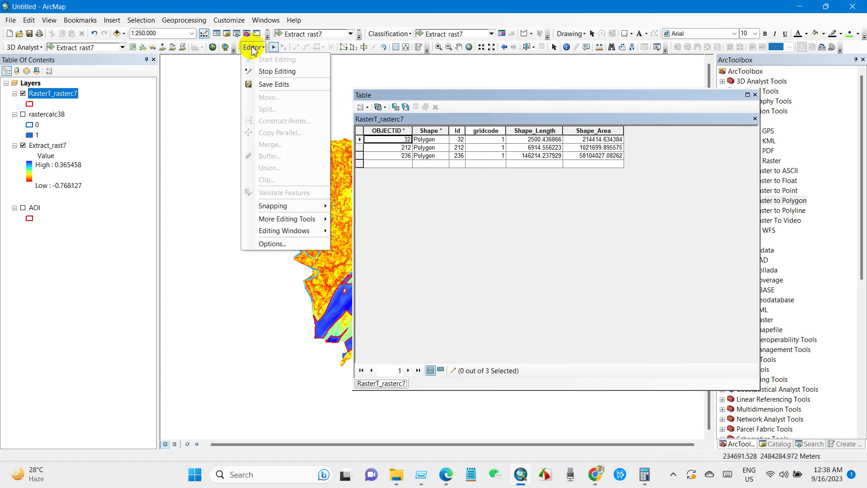
pyautogui.click(264, 72)
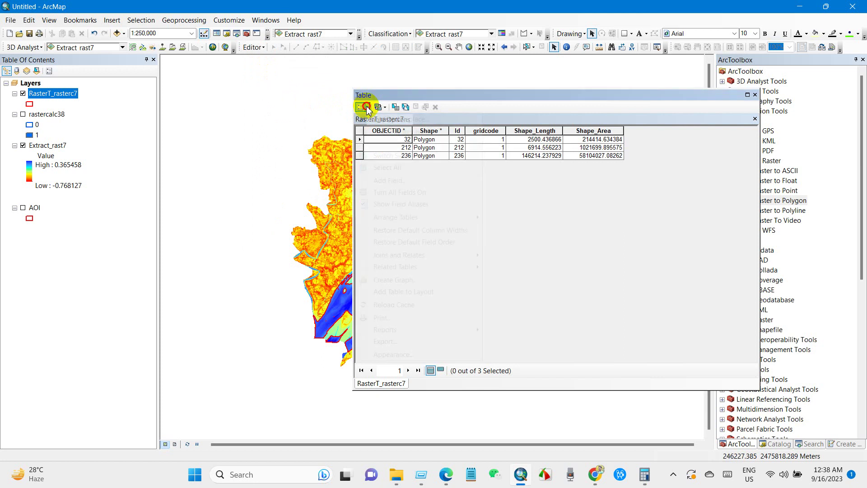
pyautogui.click(361, 107)
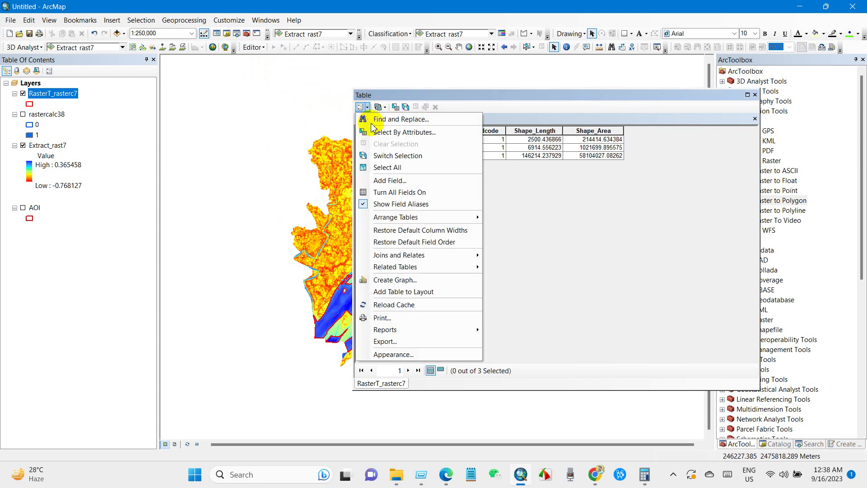
# Create a field named Area with type Double in the table
pyautogui.click(385, 180)
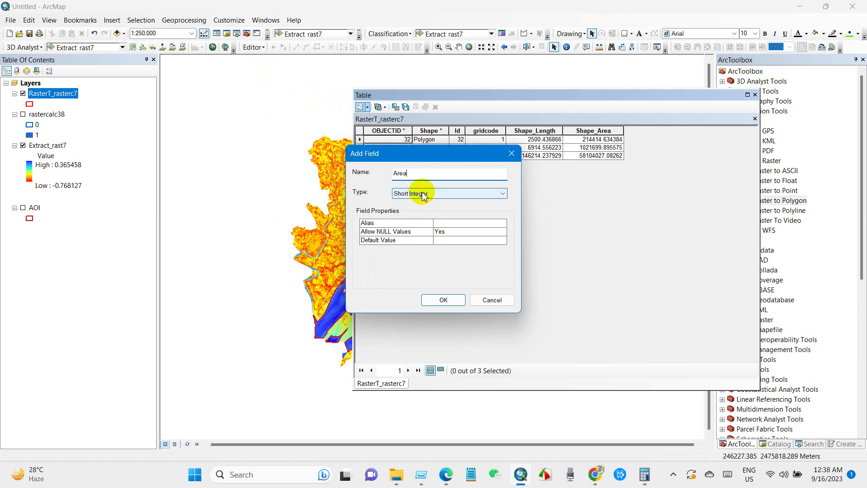
pyautogui.click(423, 194)
pyautogui.click(418, 224)
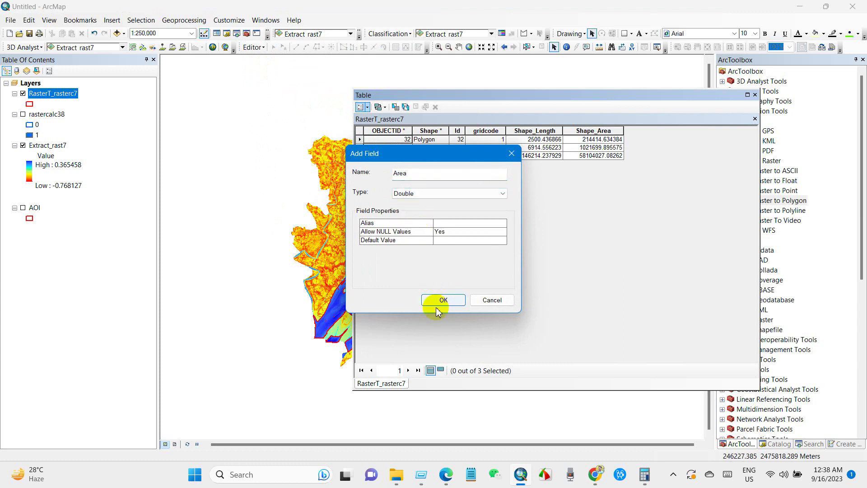
pyautogui.click(436, 302)
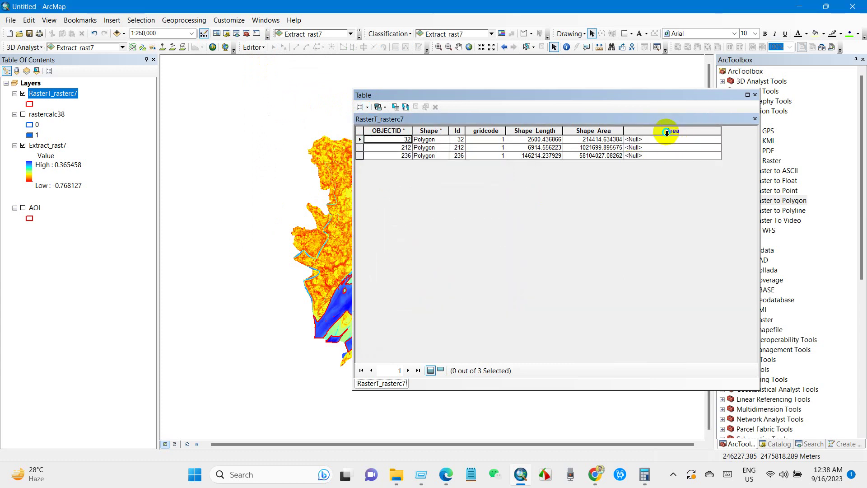
pyautogui.rightClick(667, 132)
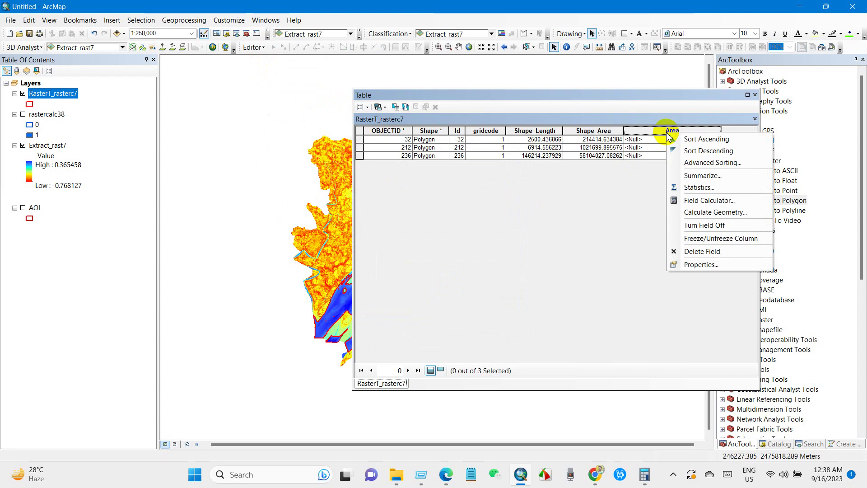
# Calculate Area in square kilometres, giving 0.214415, 1.0217 and 58.104027
pyautogui.click(691, 213)
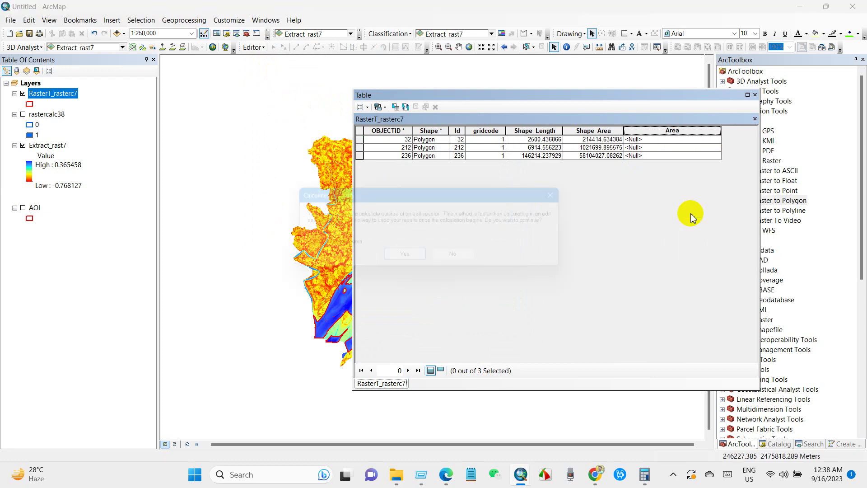
pyautogui.click(400, 257)
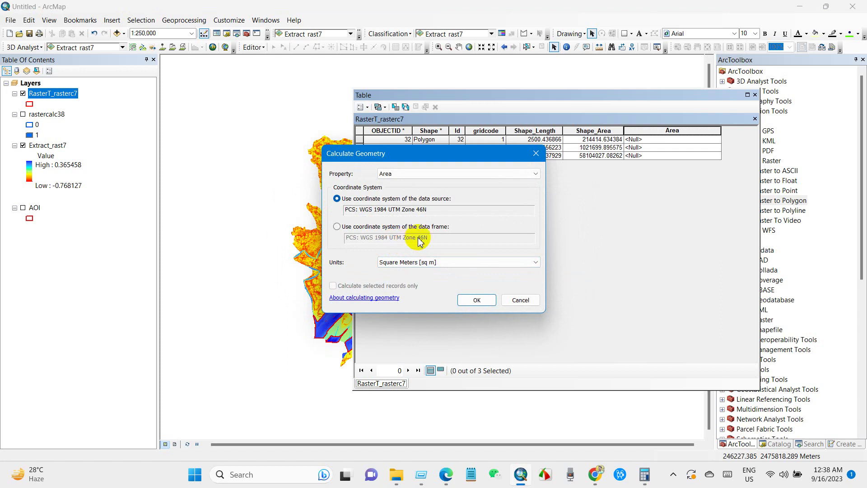
pyautogui.click(408, 262)
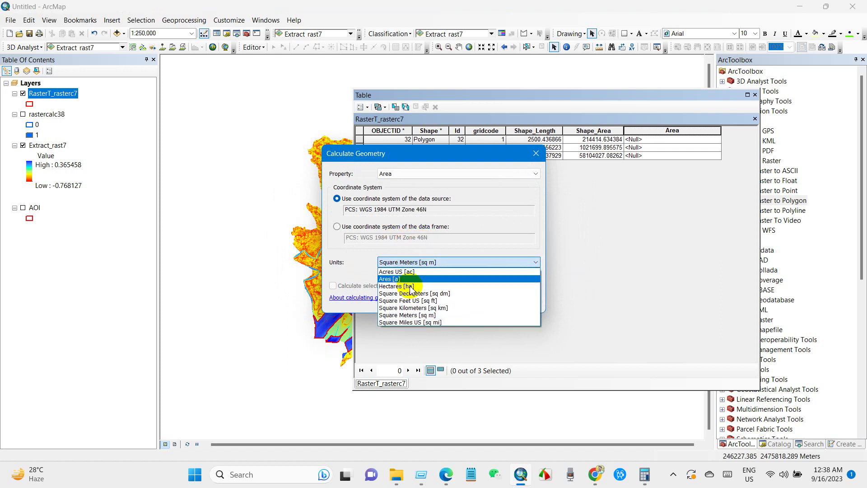
pyautogui.click(413, 308)
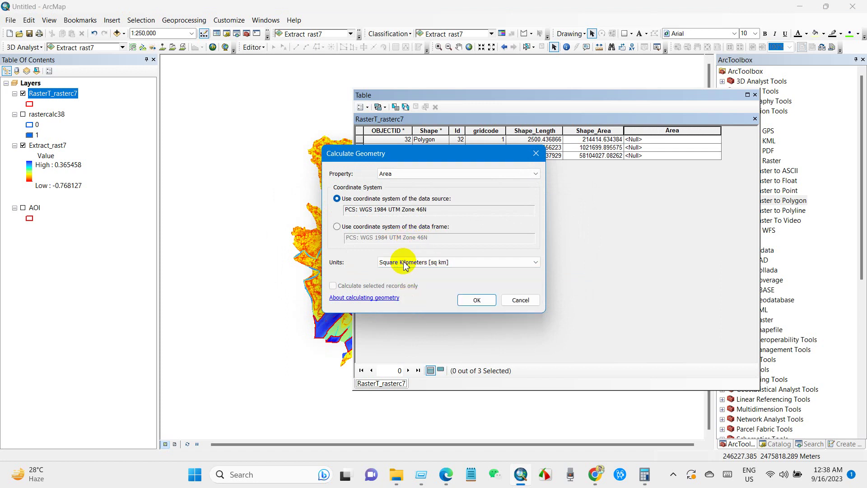
pyautogui.click(470, 301)
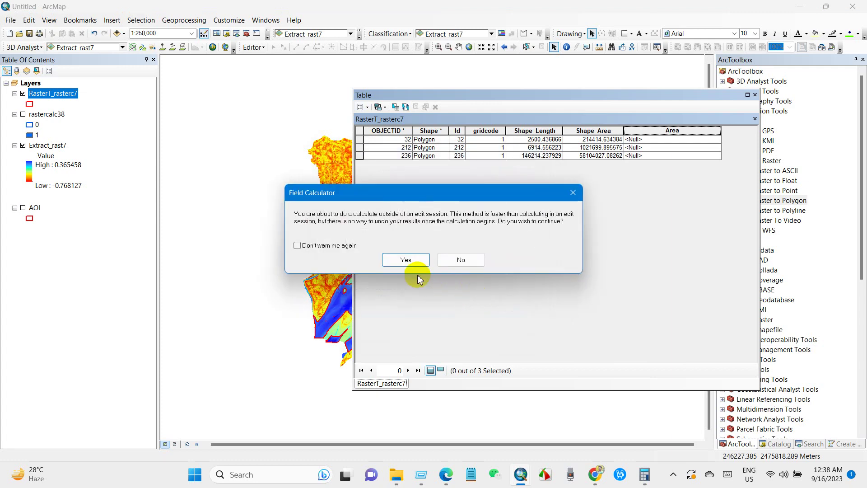
pyautogui.click(402, 258)
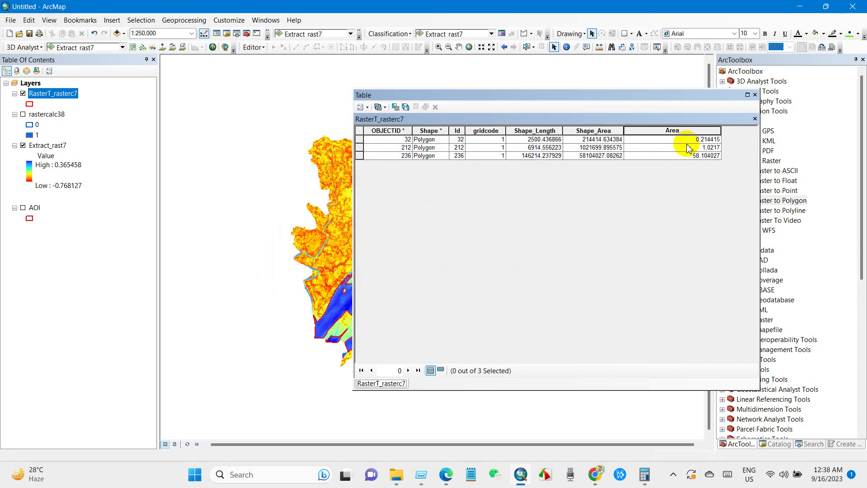
pyautogui.moveTo(602, 96); pyautogui.dragTo(635, 77)
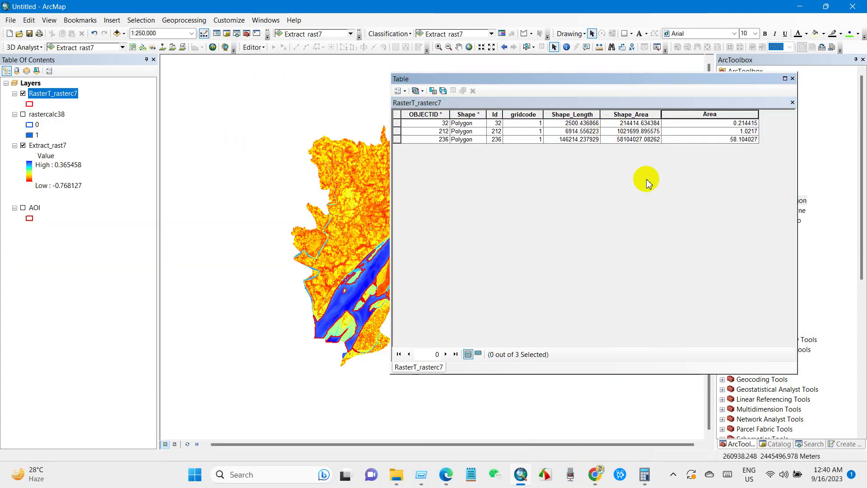
# Show Area field statistics and copy the Sum value 59.340142
pyautogui.rightClick(701, 116)
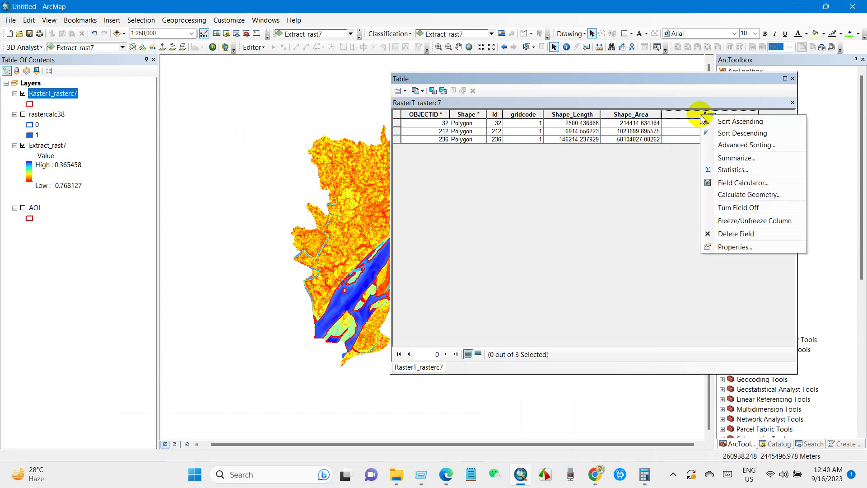
pyautogui.click(712, 170)
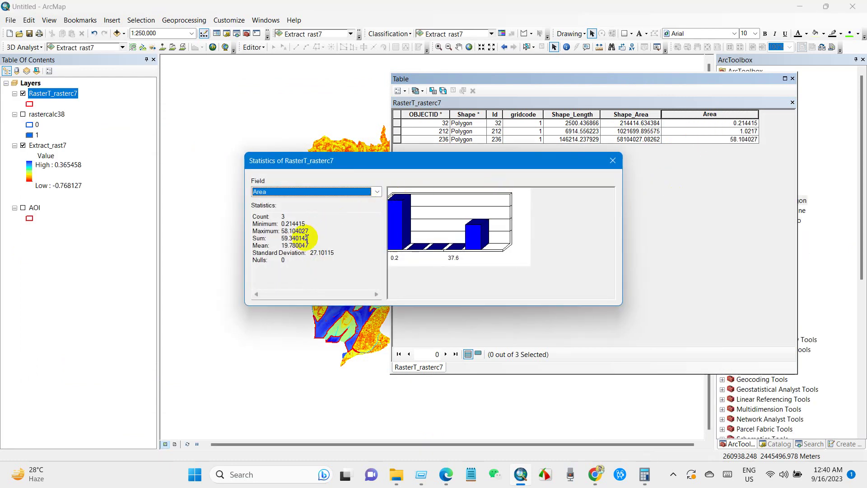
pyautogui.moveTo(313, 238); pyautogui.dragTo(281, 238)
pyautogui.rightClick(288, 239)
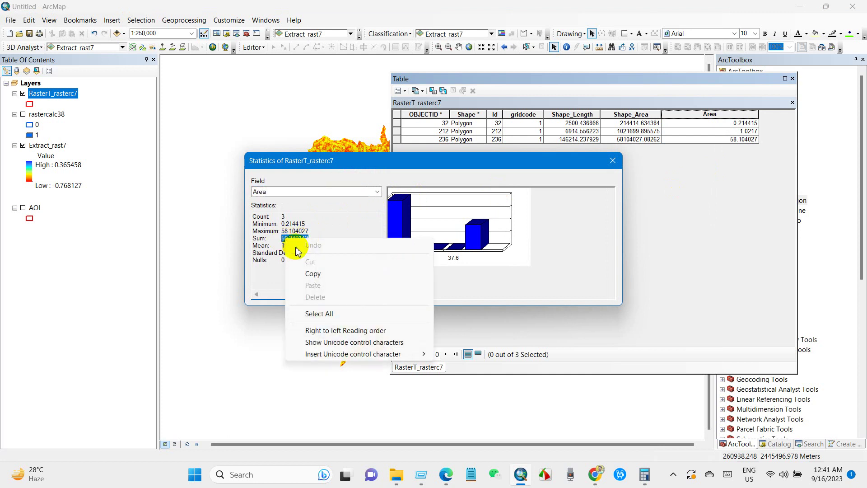
pyautogui.click(308, 271)
# Paste the Sum into Notepad, then close the statistics window
pyautogui.click(471, 475)
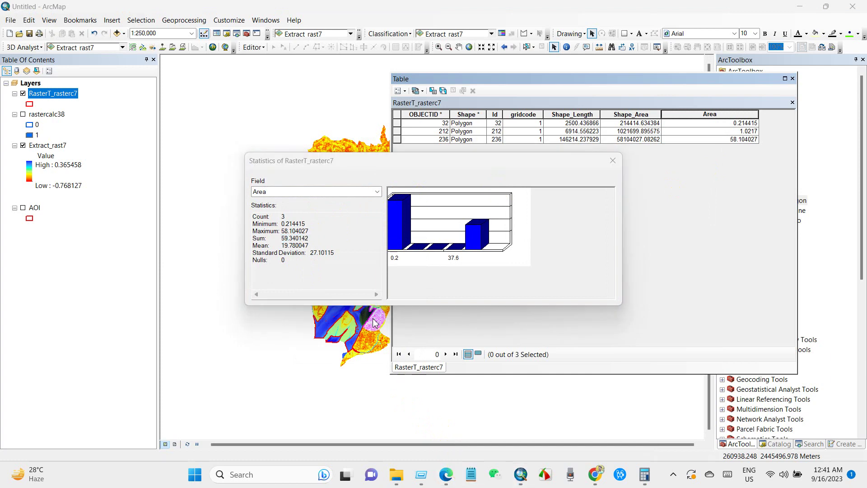
pyautogui.rightClick(304, 196)
pyautogui.click(320, 273)
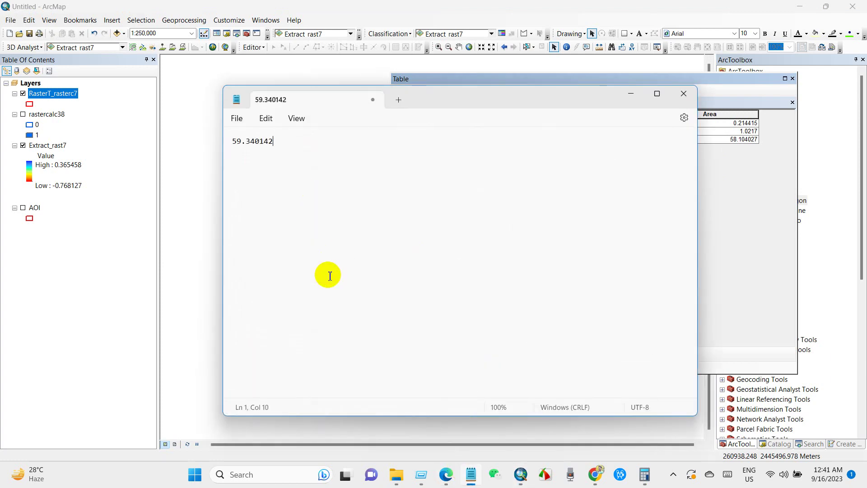
pyautogui.click(632, 94)
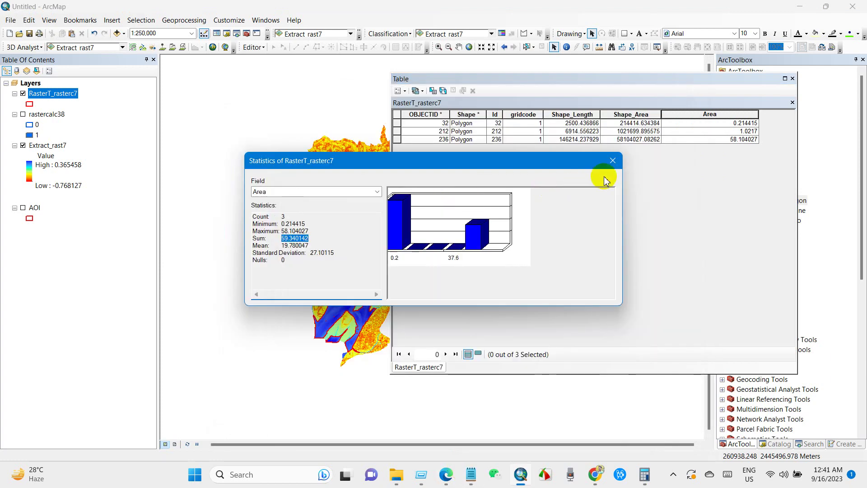
pyautogui.click(614, 161)
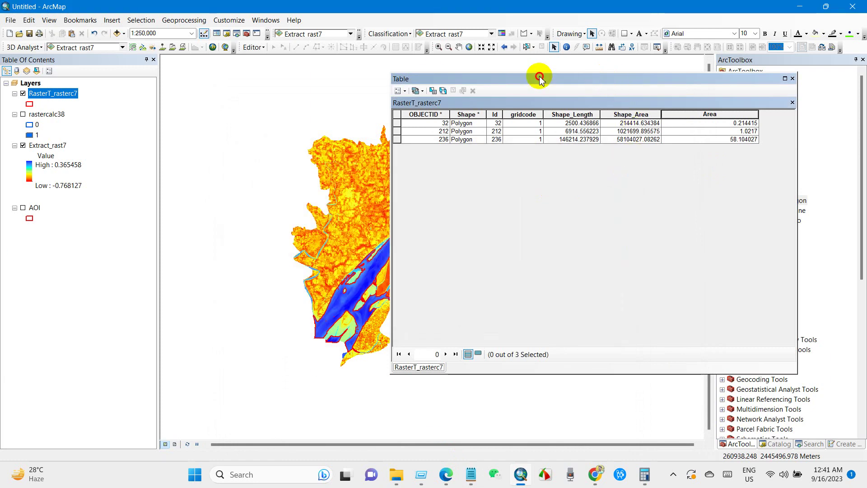
pyautogui.moveTo(538, 76); pyautogui.dragTo(464, 75)
pyautogui.click(720, 79)
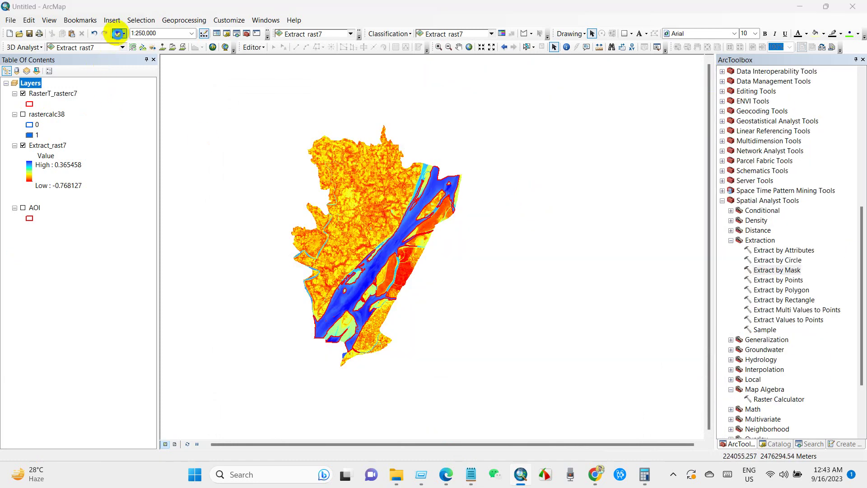
pyautogui.click(117, 34)
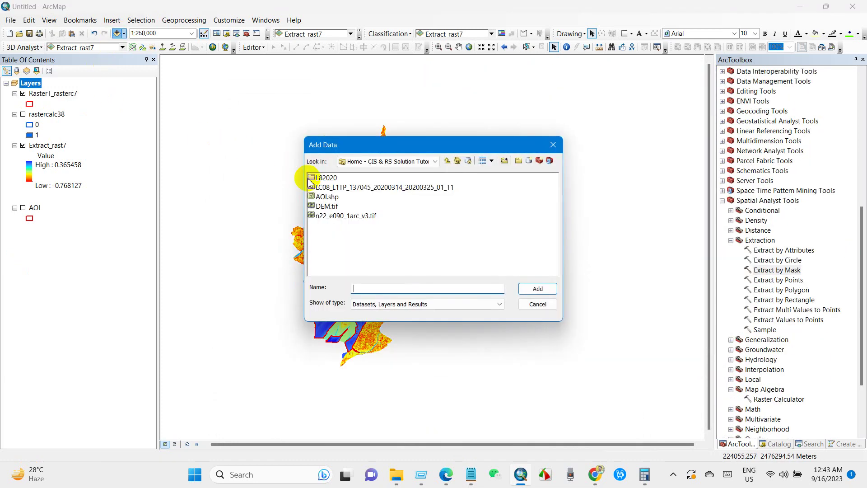
pyautogui.click(327, 206)
pyautogui.click(538, 289)
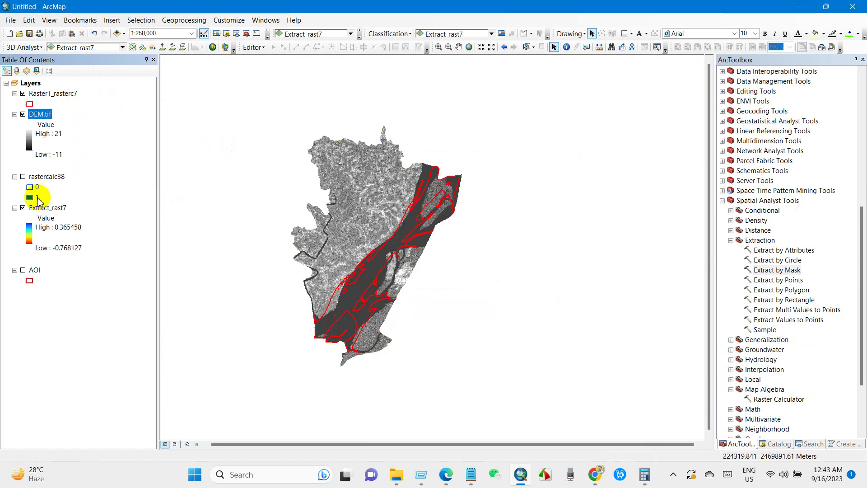
pyautogui.click(33, 118)
pyautogui.moveTo(32, 118); pyautogui.dragTo(35, 241)
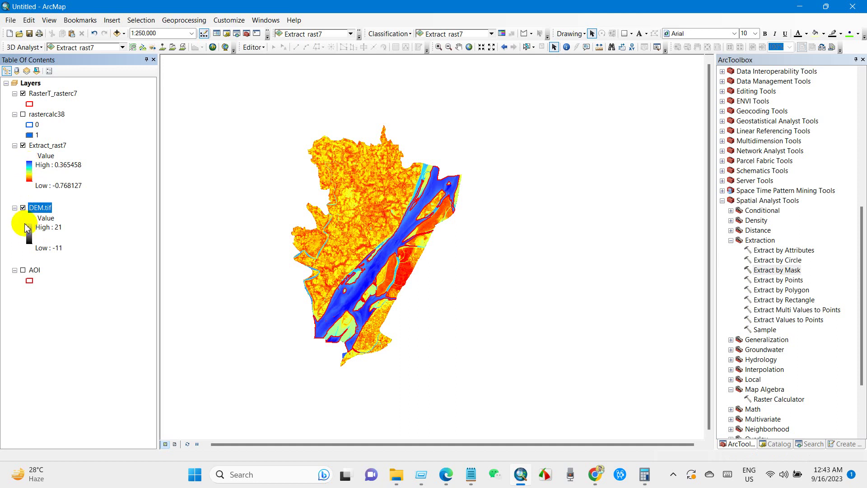
pyautogui.click(39, 211)
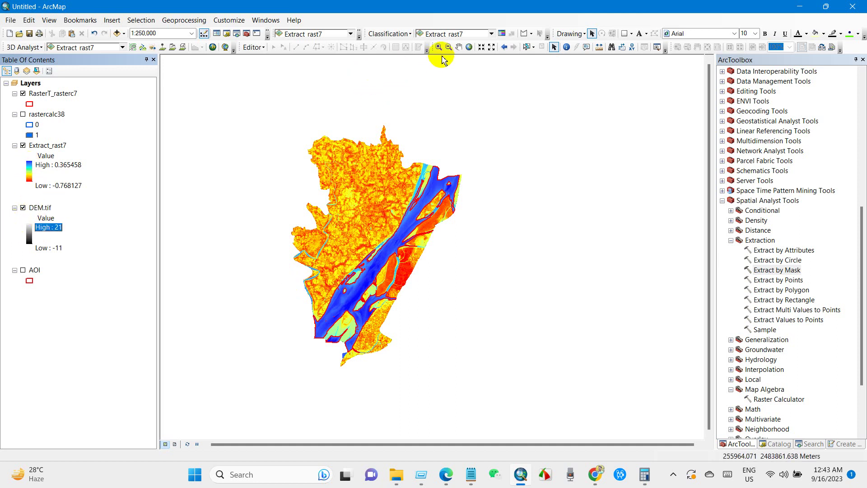
pyautogui.click(459, 47)
pyautogui.moveTo(392, 236); pyautogui.dragTo(433, 222)
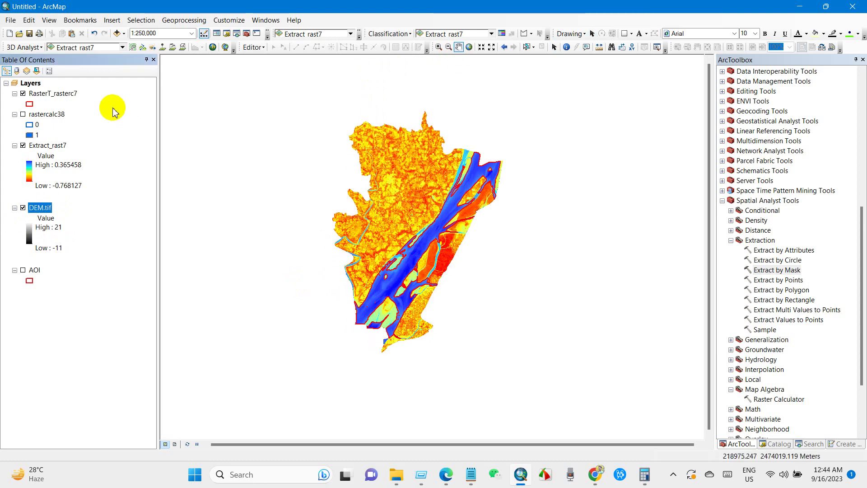
pyautogui.click(46, 93)
pyautogui.rightClick(45, 93)
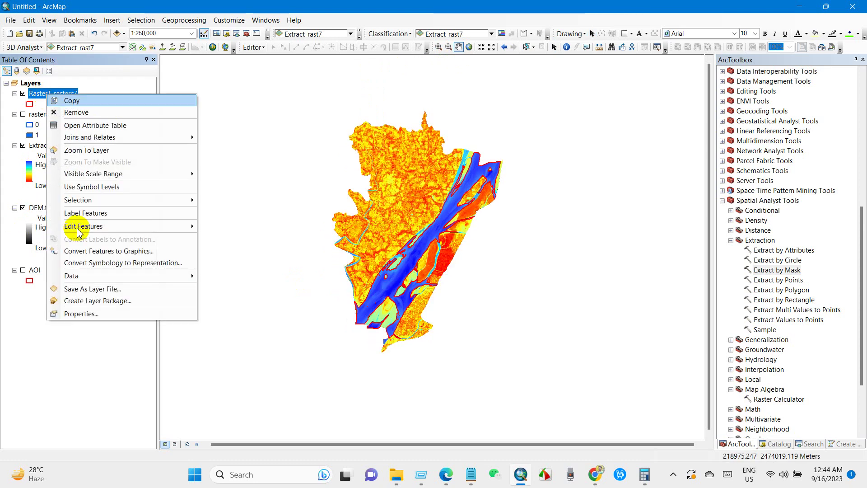
pyautogui.click(79, 316)
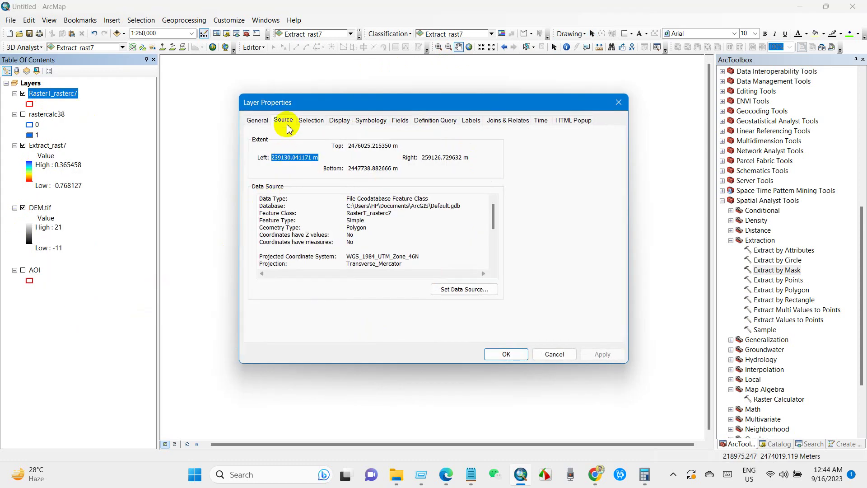
pyautogui.scroll(-1, 364, 242)
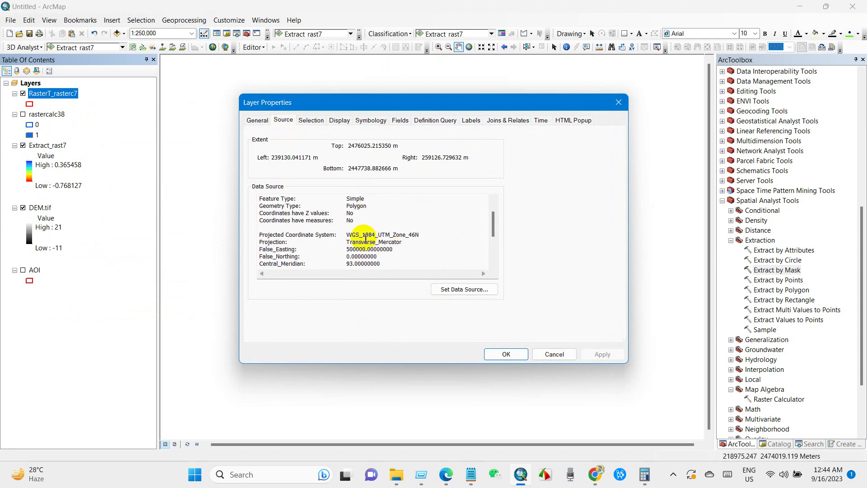
pyautogui.moveTo(349, 236); pyautogui.dragTo(421, 233)
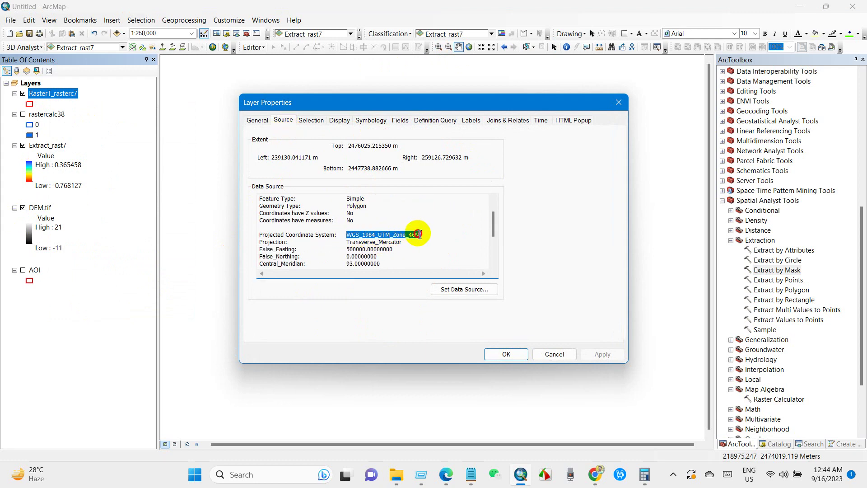
pyautogui.click(419, 234)
pyautogui.click(618, 104)
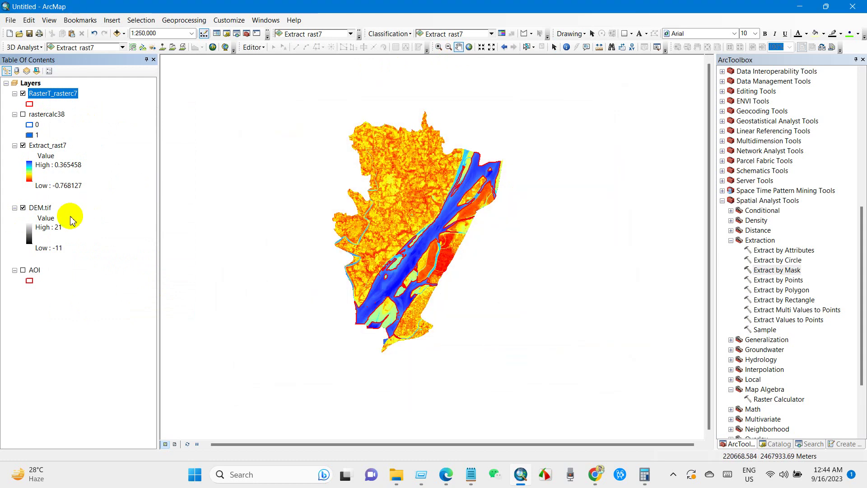
pyautogui.rightClick(40, 208)
pyautogui.click(61, 364)
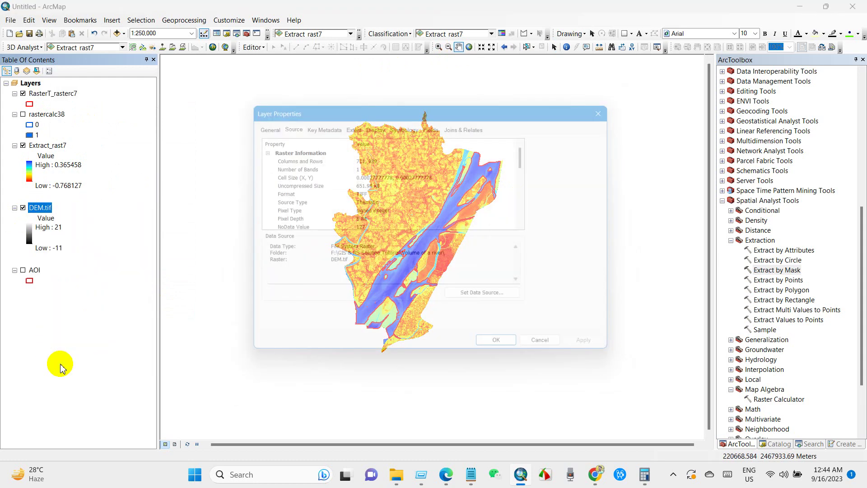
pyautogui.scroll(-5, 357, 212)
pyautogui.scroll(-2, 367, 214)
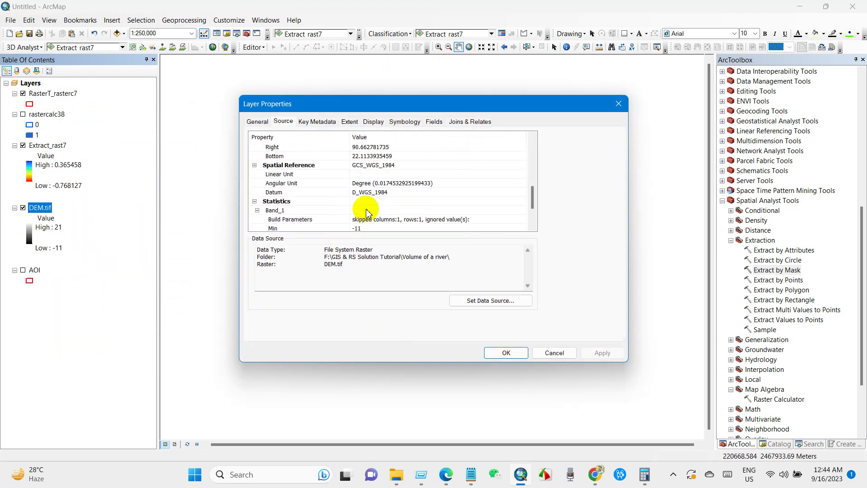
pyautogui.scroll(-1, 367, 204)
pyautogui.scroll(2, 367, 203)
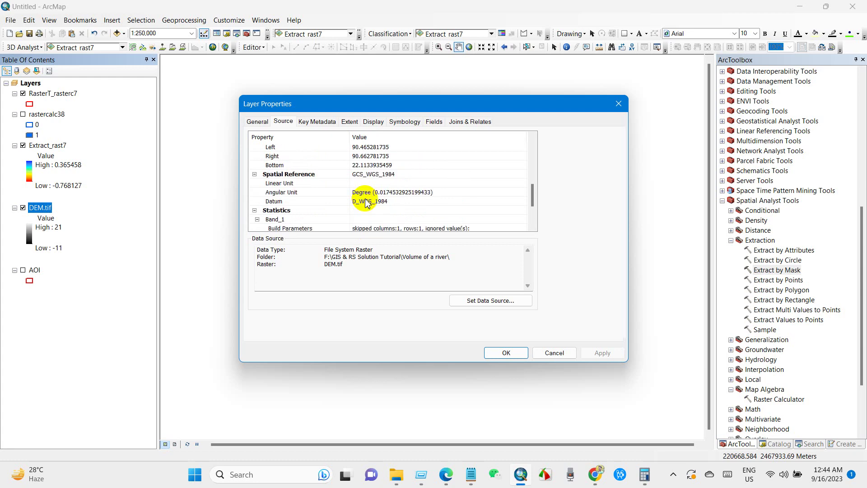
pyautogui.click(367, 201)
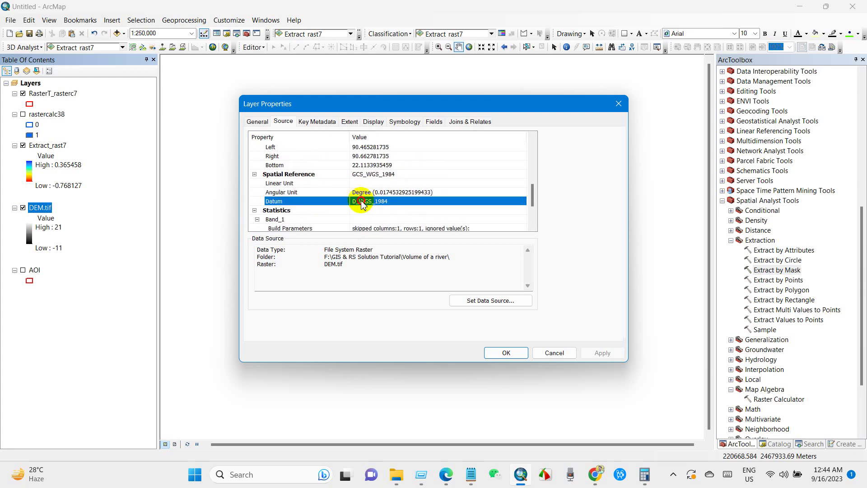
pyautogui.click(397, 193)
# Browse ArcToolbox to Data Management Tools > Projections and Transformations
pyautogui.click(619, 104)
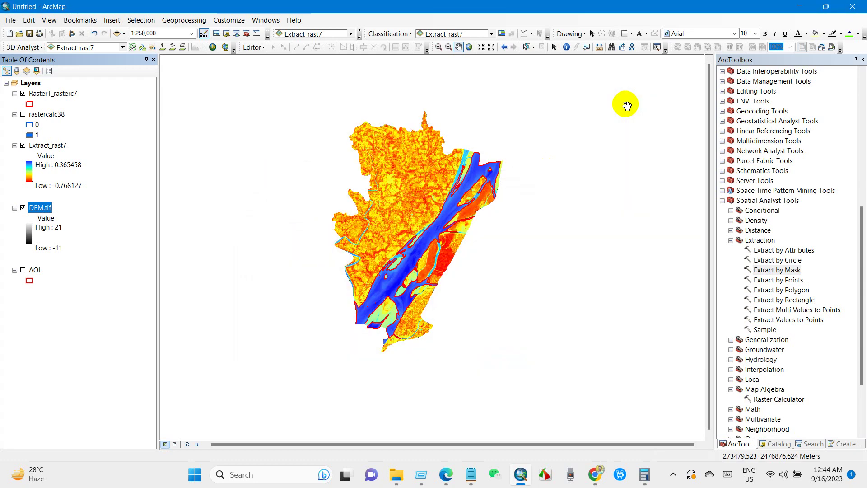
pyautogui.scroll(7, 794, 243)
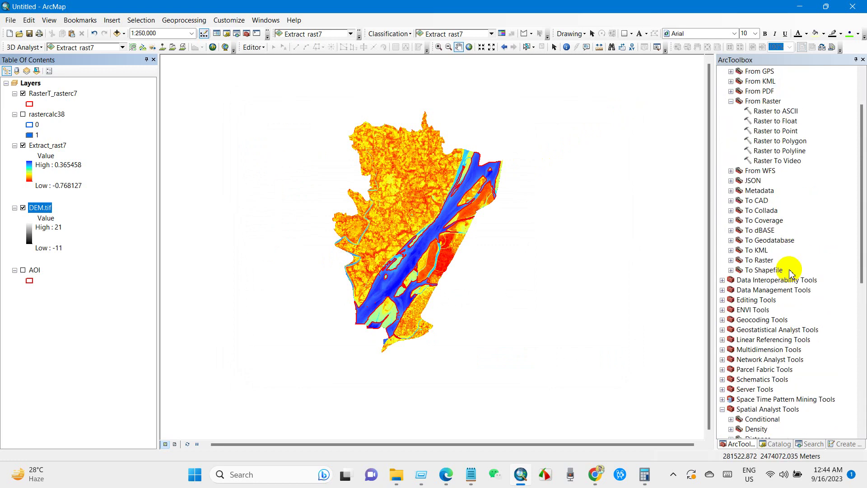
pyautogui.click(731, 290)
pyautogui.click(722, 289)
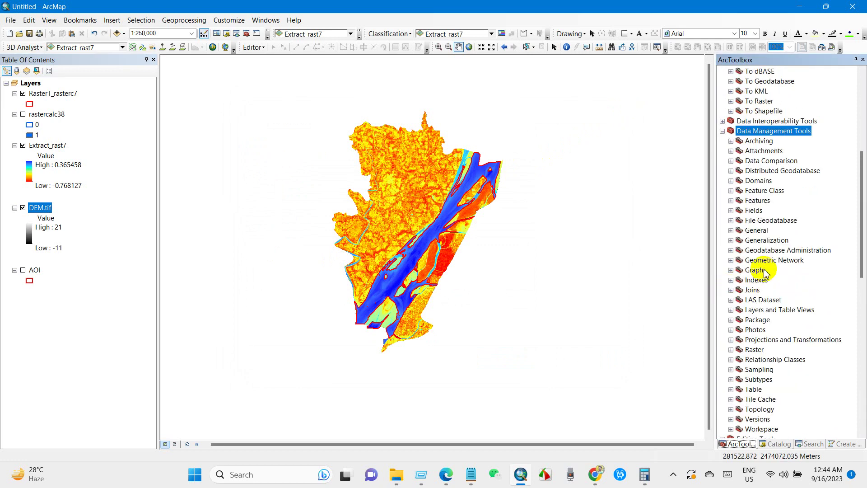
pyautogui.scroll(-2, 765, 274)
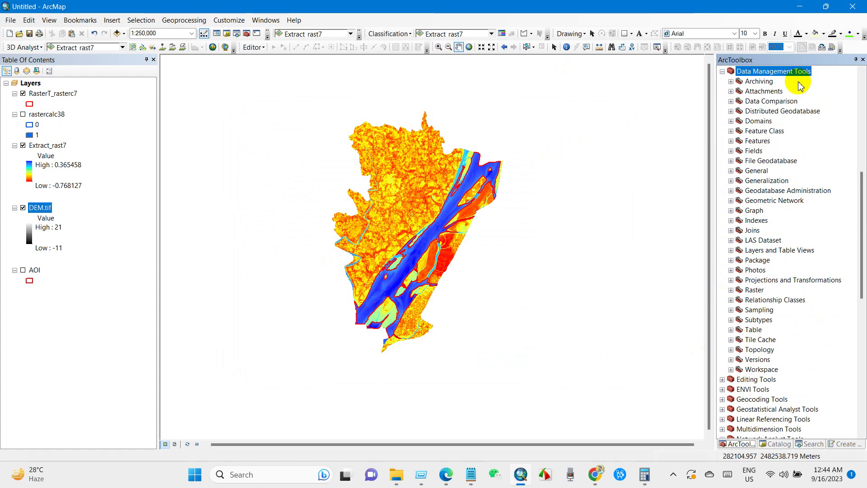
pyautogui.click(773, 279)
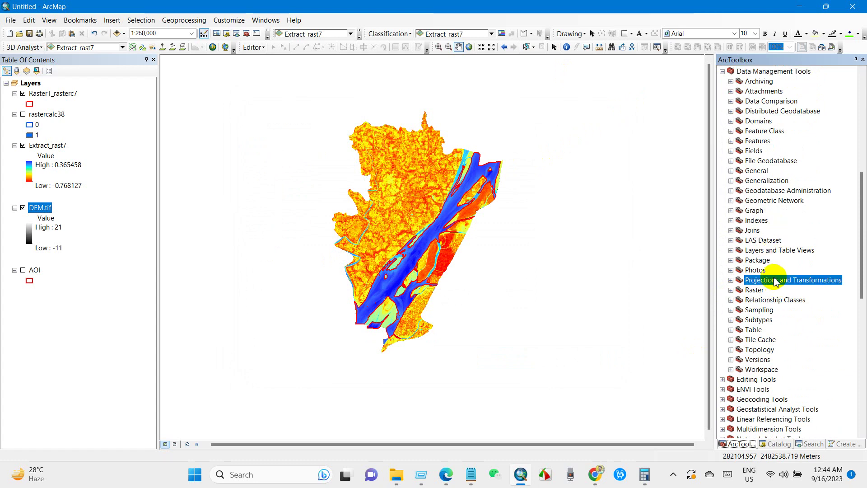
pyautogui.click(731, 281)
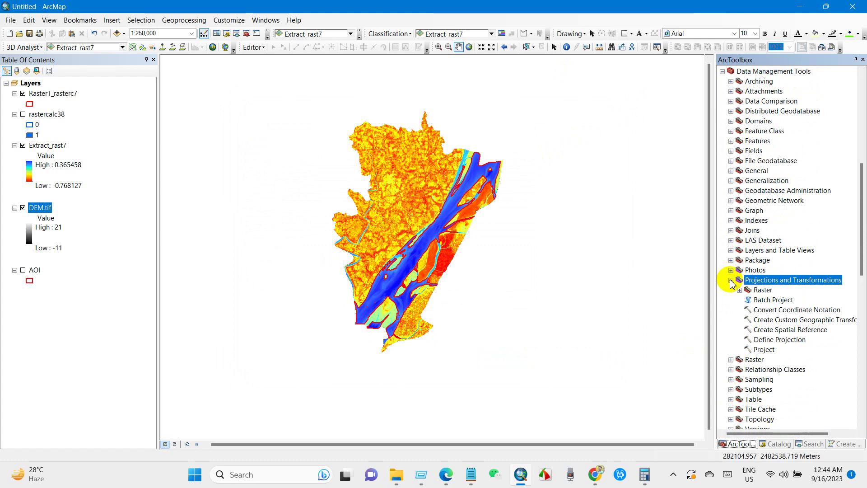
pyautogui.click(764, 280)
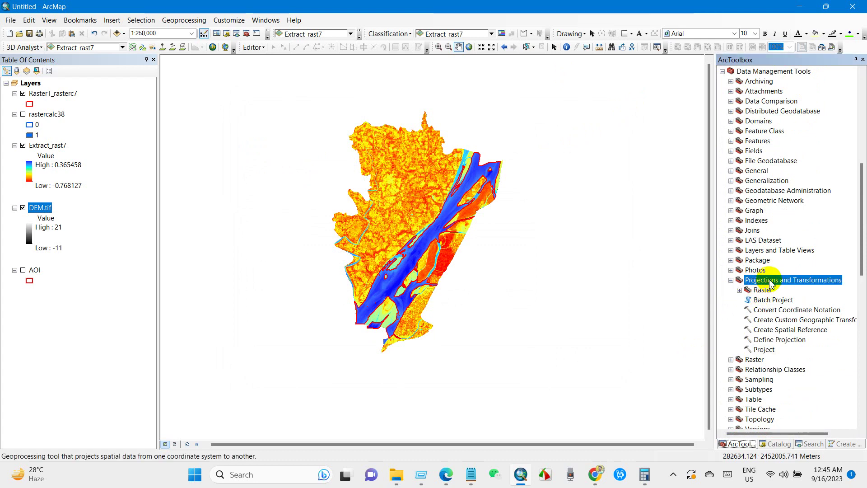
# Search for PROJECT RASTER and open the Project Raster tool
pyautogui.click(811, 444)
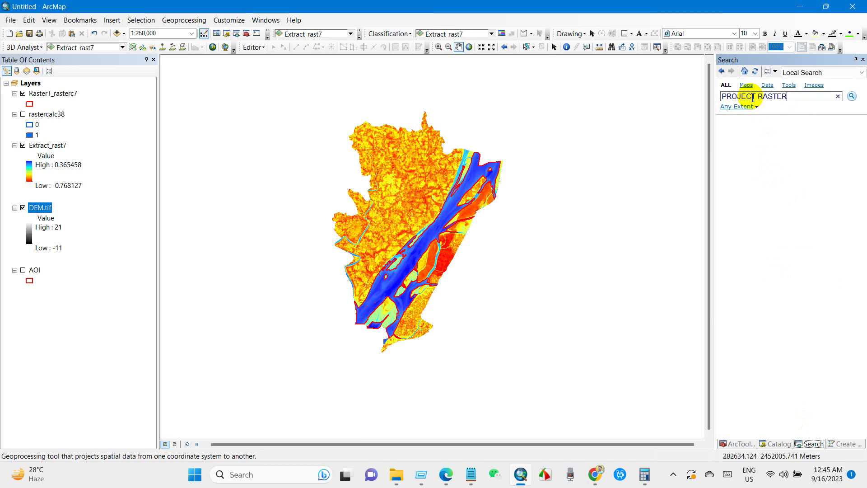
pyautogui.click(851, 96)
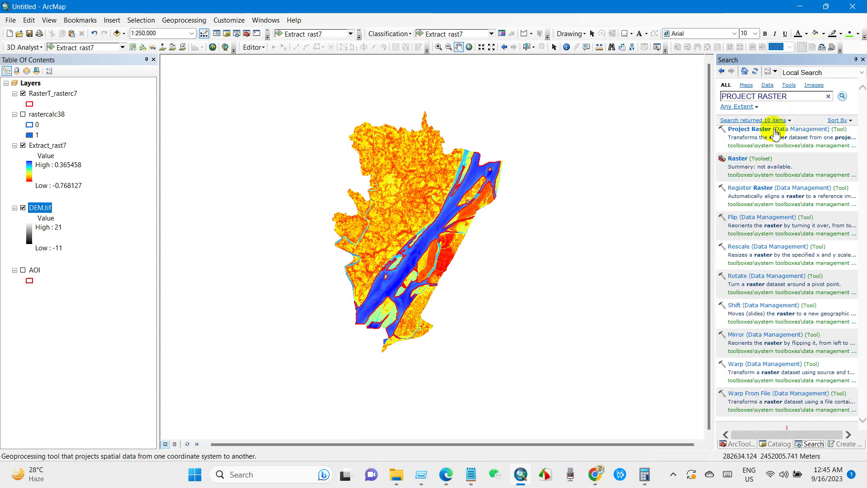
pyautogui.click(772, 130)
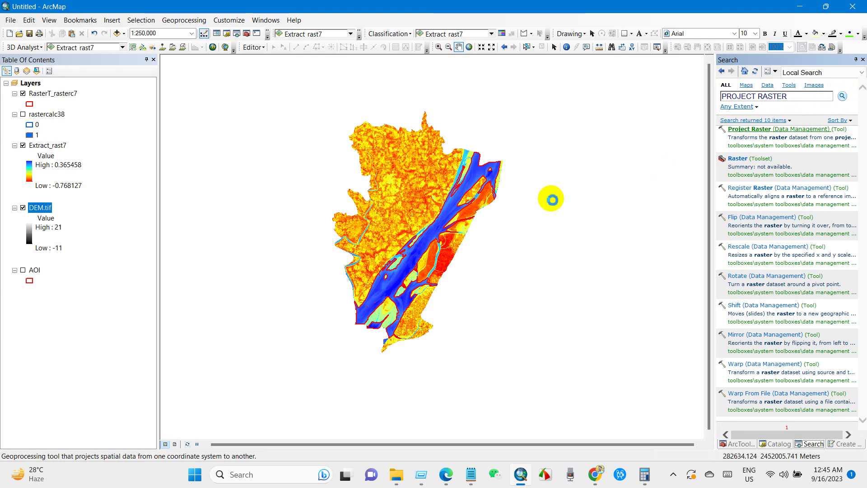
pyautogui.click(451, 121)
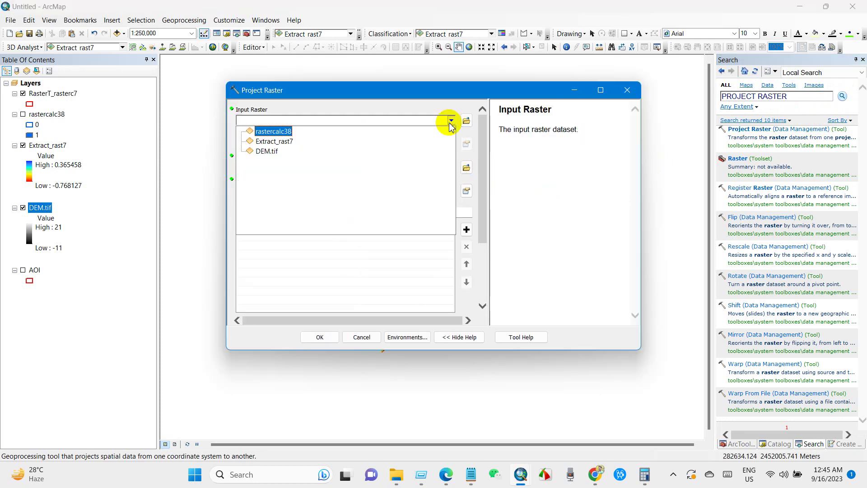
# Reproject DEM.tif to WGS_1984_UTM_Zone_46N from Favorites, producing DEM_ProjectRaster
pyautogui.click(266, 151)
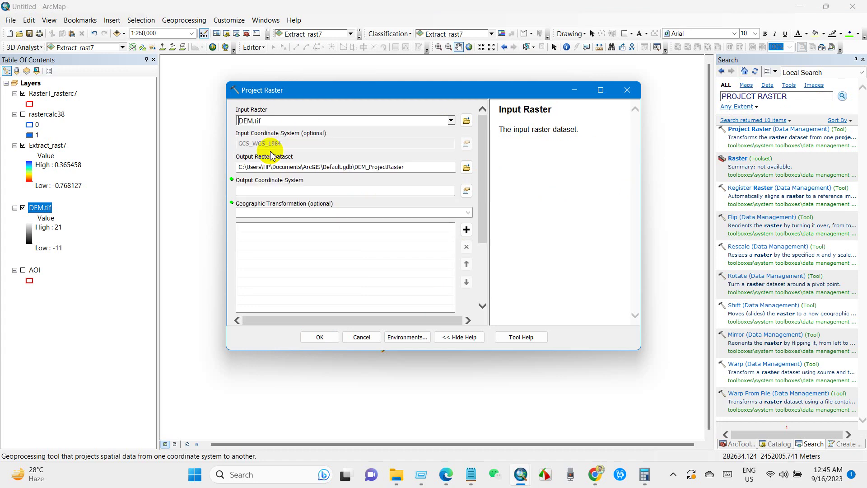
pyautogui.click(466, 191)
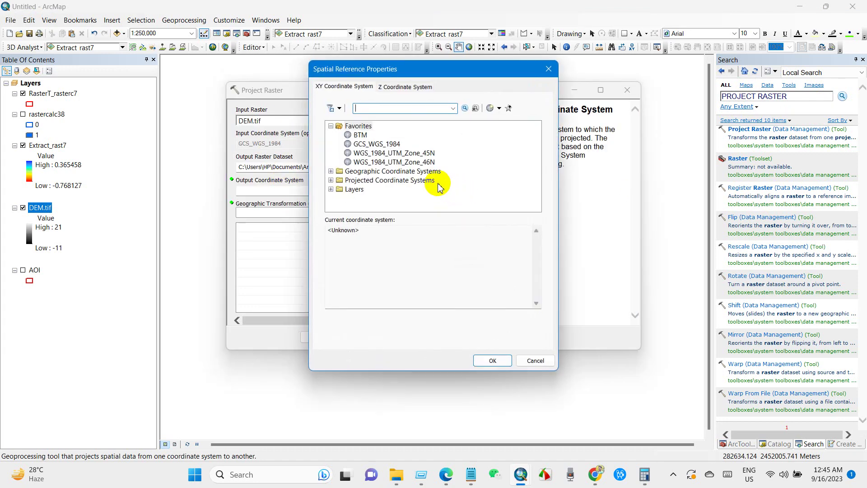
pyautogui.click(399, 163)
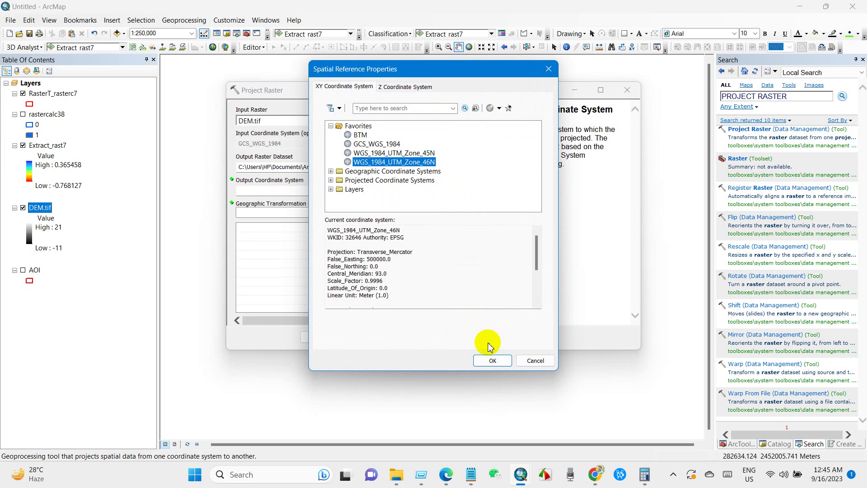
pyautogui.click(492, 360)
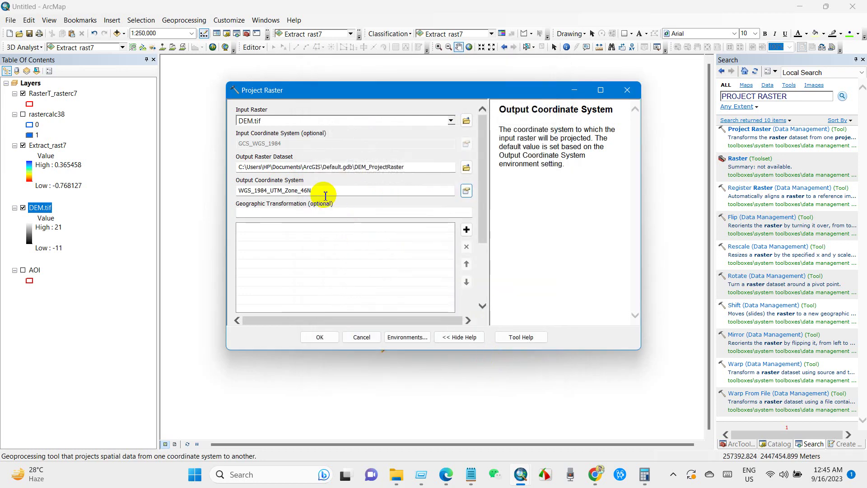
pyautogui.click(325, 336)
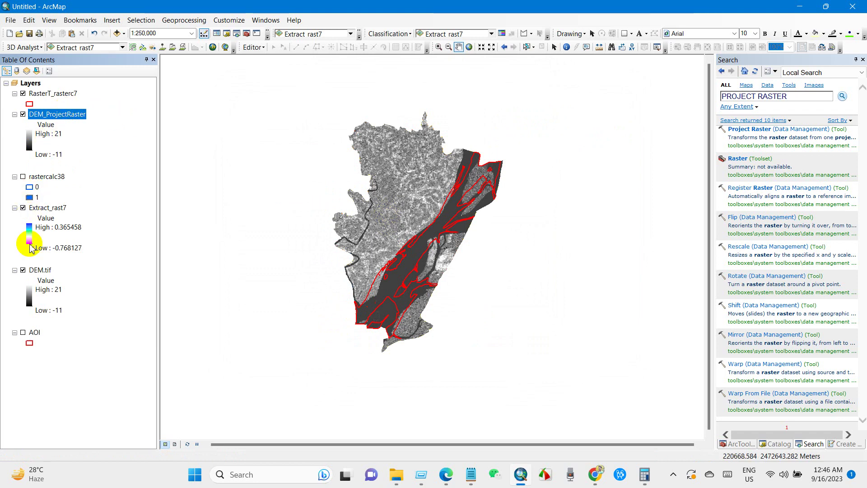
# Hide the original DEM.tif layer and remove it from the map
pyautogui.click(22, 270)
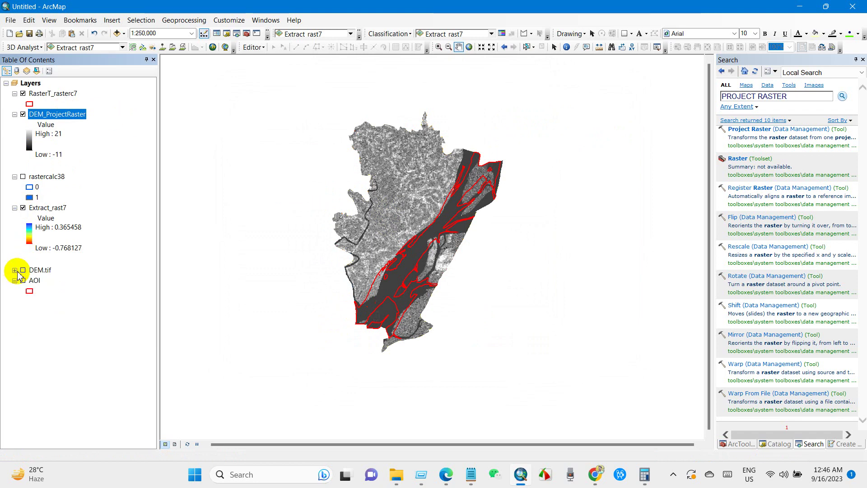
pyautogui.click(38, 270)
pyautogui.rightClick(38, 270)
pyautogui.click(52, 286)
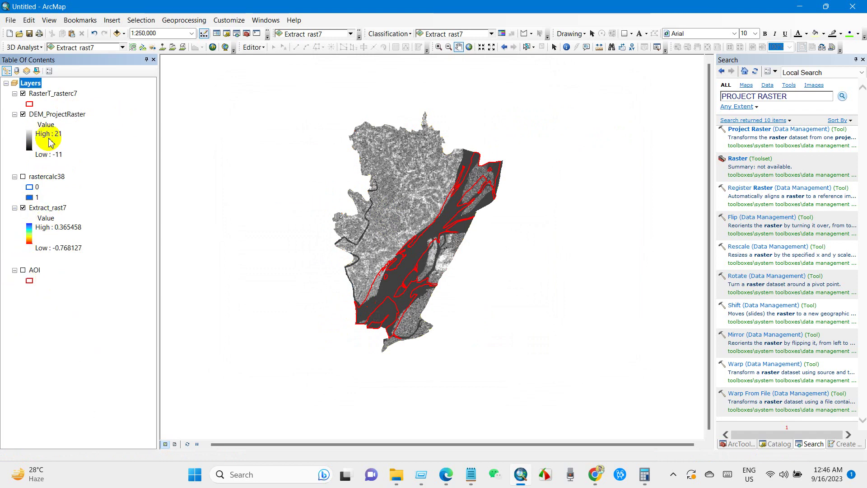
# Drag Extract_rast7 above DEM_ProjectRaster in the layer list and pan the map slightly
pyautogui.moveTo(41, 115)
pyautogui.mouseDown()
pyautogui.moveTo(39, 248)
pyautogui.moveTo(54, 245)
pyautogui.mouseUp()
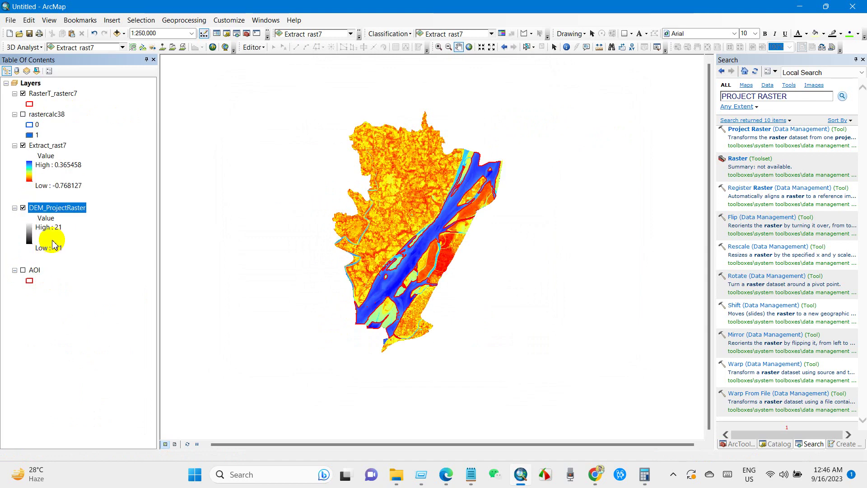
pyautogui.moveTo(389, 246); pyautogui.dragTo(383, 240)
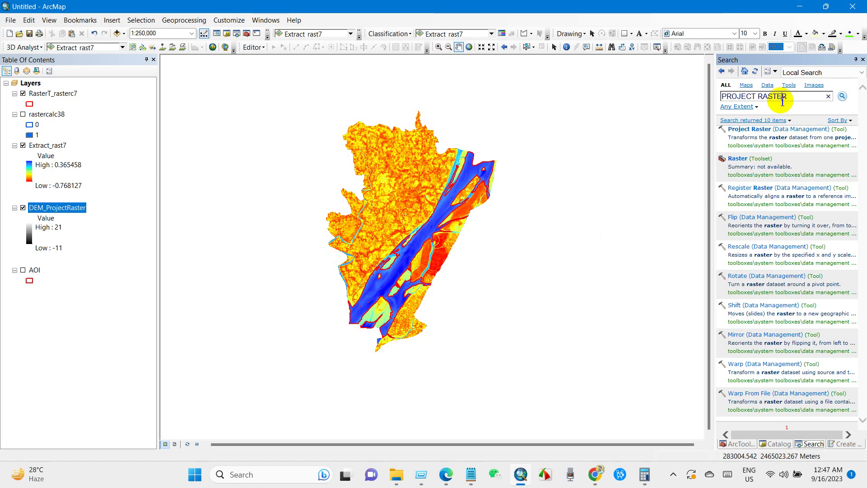
pyautogui.click(719, 100)
# Search for 'Surface volume' and open the Surface Volume (3D Analyst) tool
pyautogui.doubleClick(720, 100)
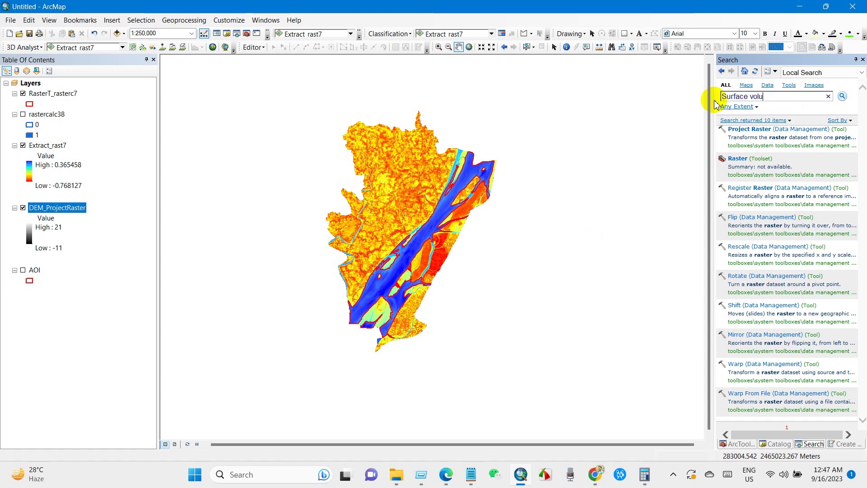
pyautogui.click(843, 97)
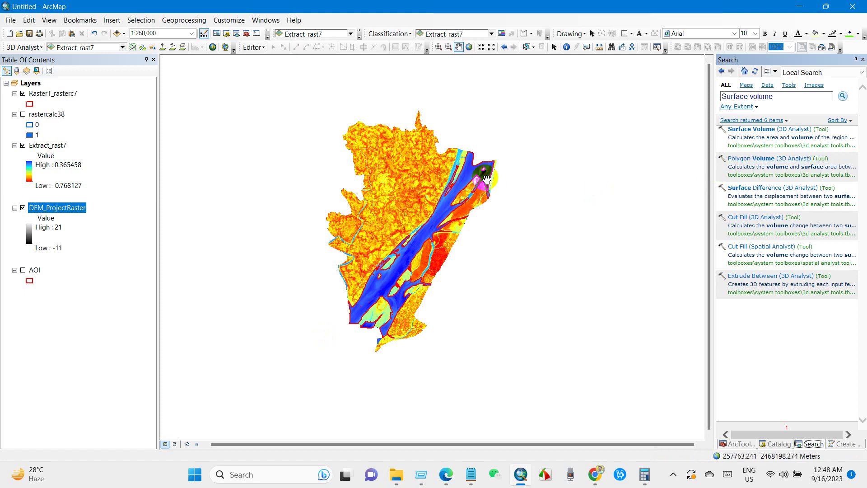
pyautogui.click(761, 128)
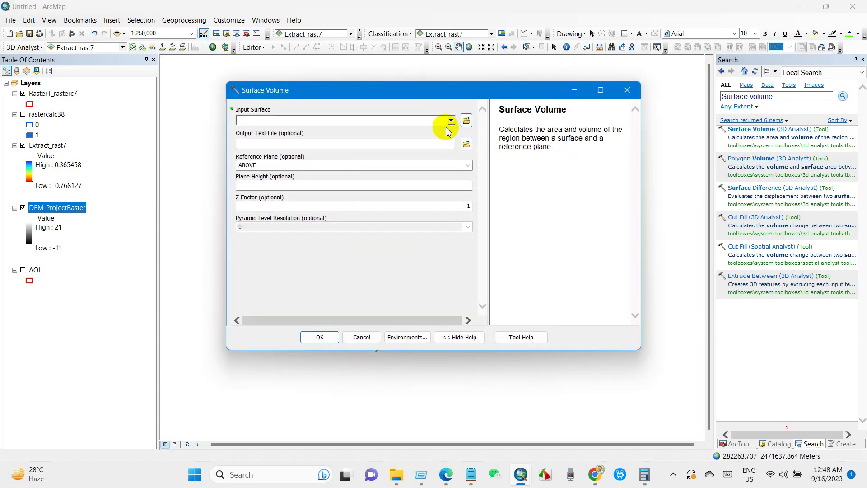
# Set Input Surface to DEM_ProjectRaster and browse to the F: drive for the output file
pyautogui.click(450, 121)
pyautogui.click(276, 152)
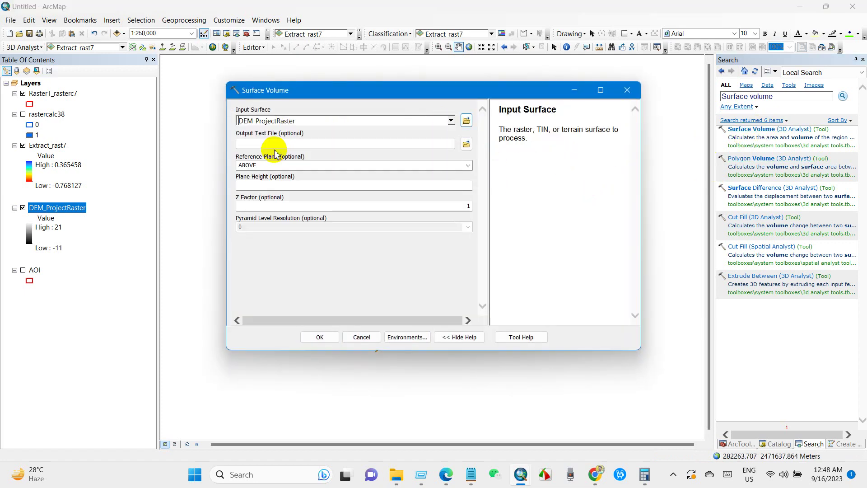
pyautogui.click(468, 145)
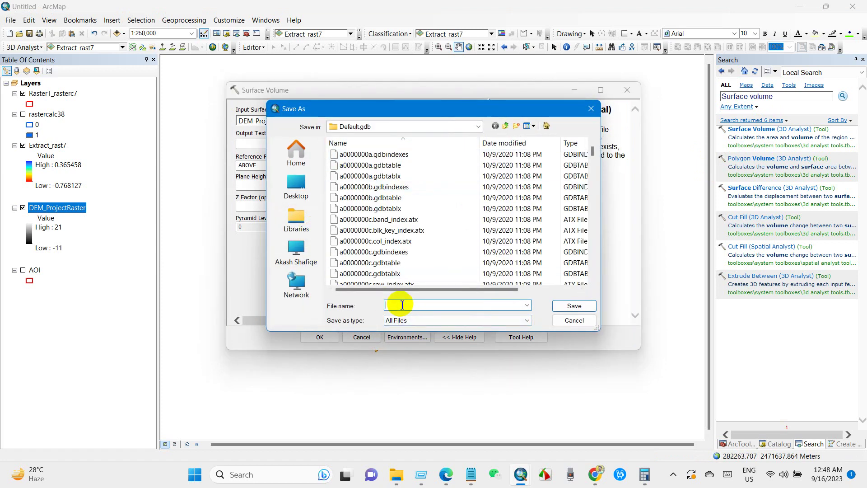
pyautogui.click(294, 251)
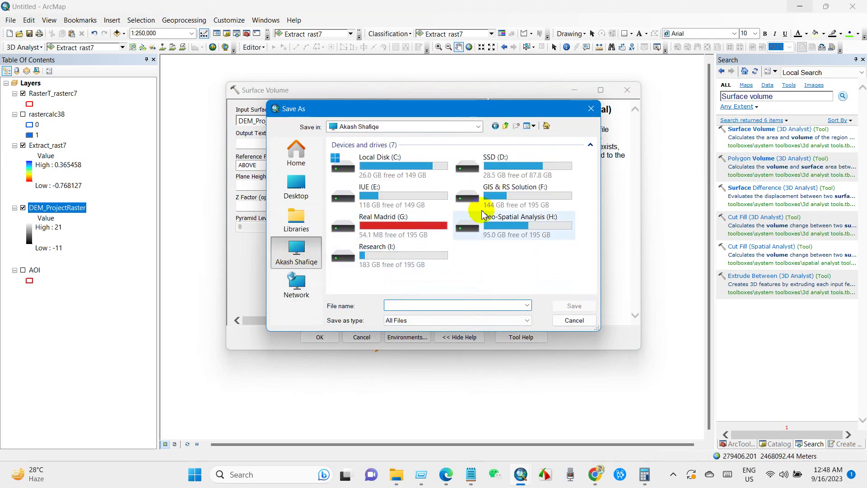
pyautogui.doubleClick(507, 194)
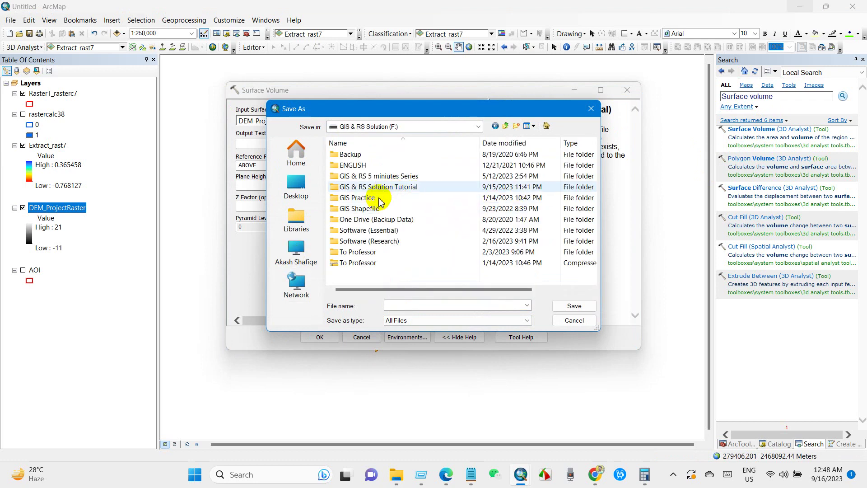
# Save the output as surface_volume.txt in GIS & RS Solution Tutorial\Volume of a river
pyautogui.click(371, 189)
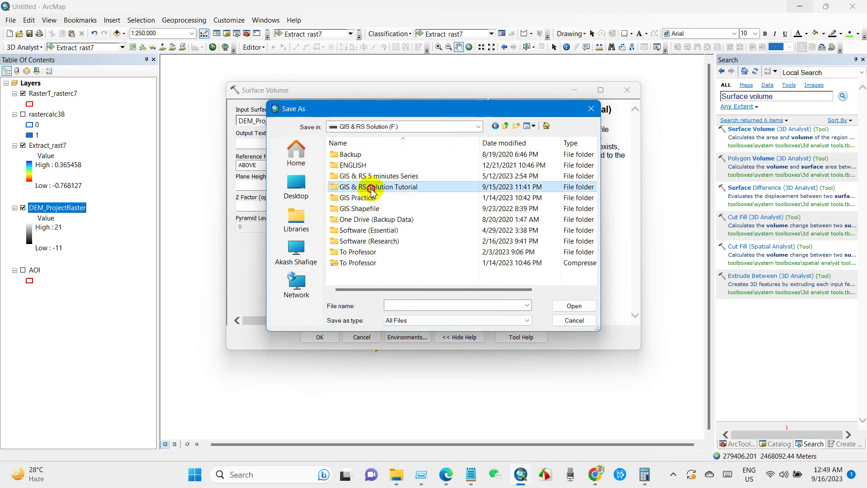
pyautogui.doubleClick(372, 188)
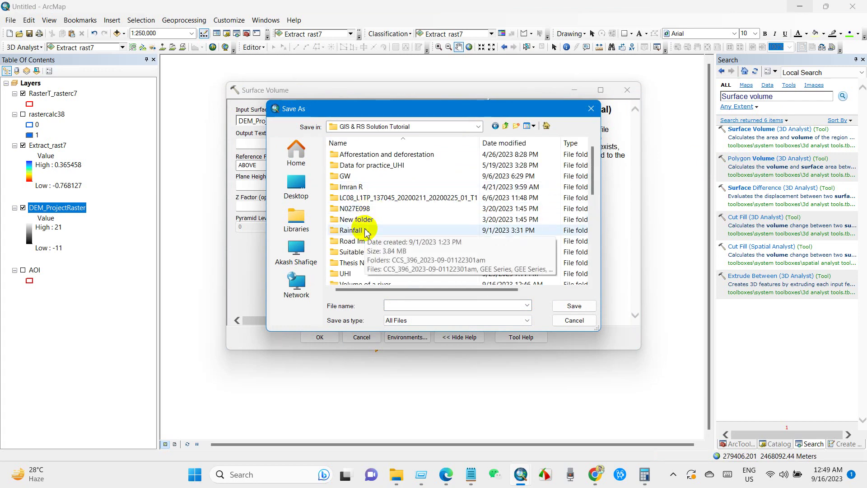
pyautogui.scroll(-1, 366, 232)
pyautogui.doubleClick(367, 249)
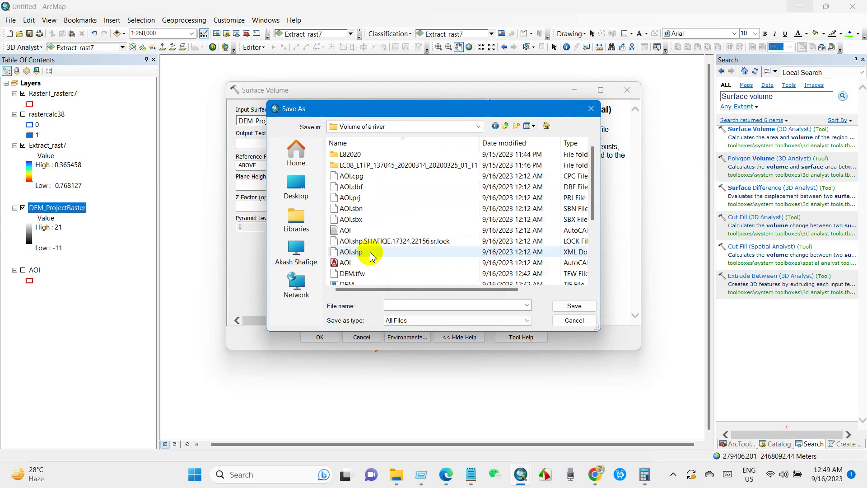
pyautogui.click(504, 126)
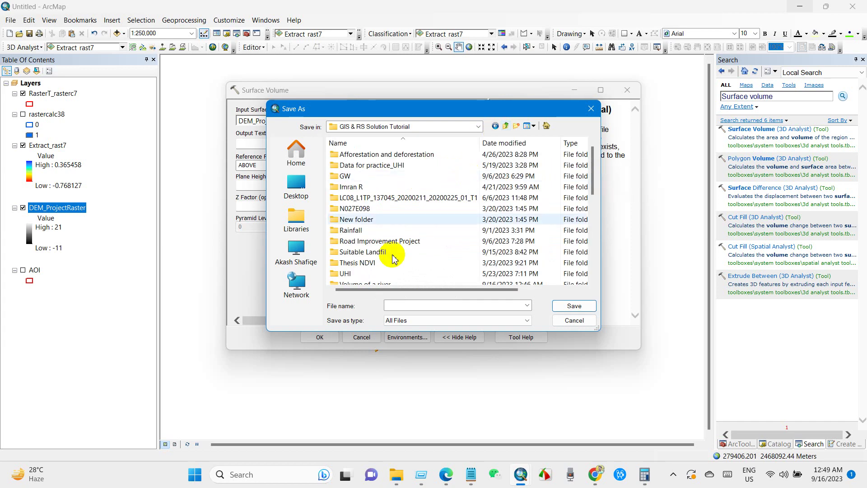
pyautogui.scroll(-1, 387, 251)
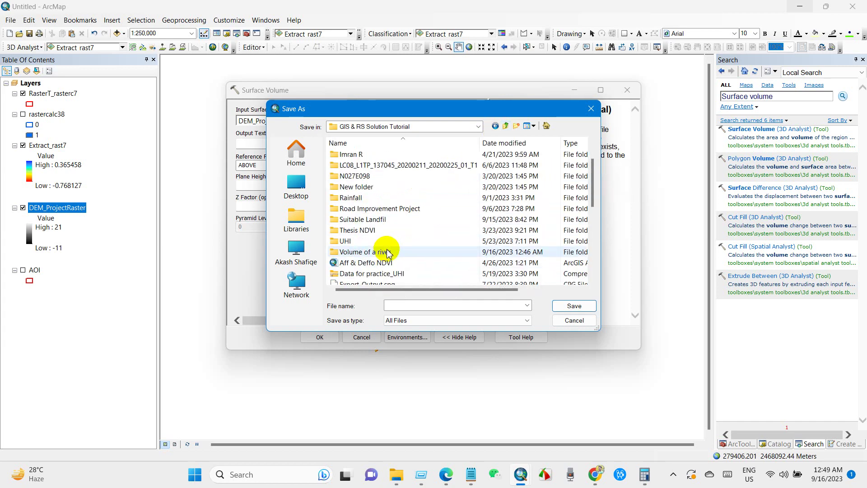
pyautogui.click(381, 252)
pyautogui.doubleClick(381, 252)
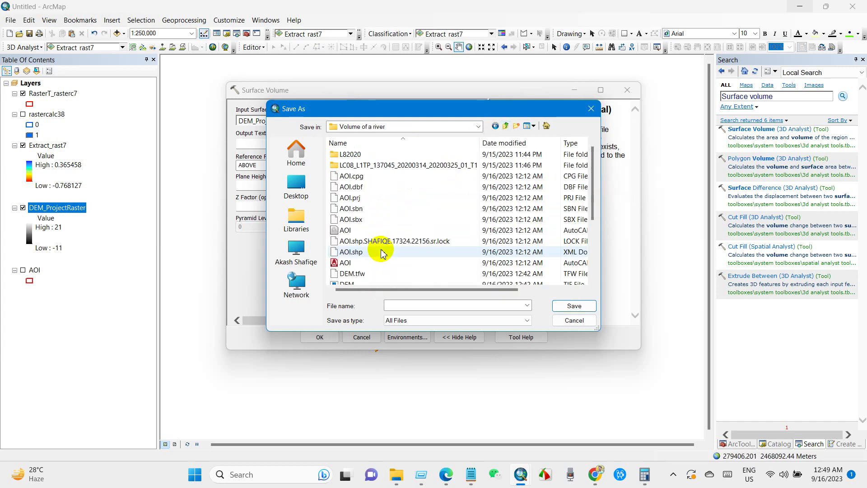
pyautogui.click(406, 305)
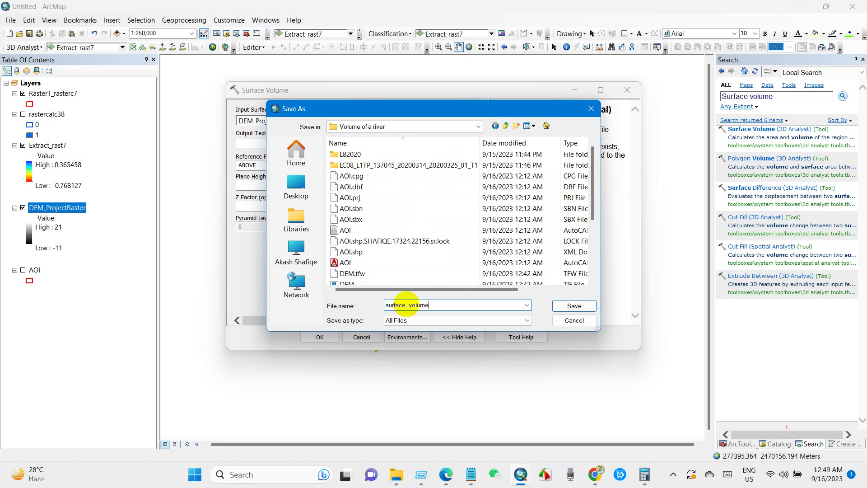
pyautogui.click(565, 309)
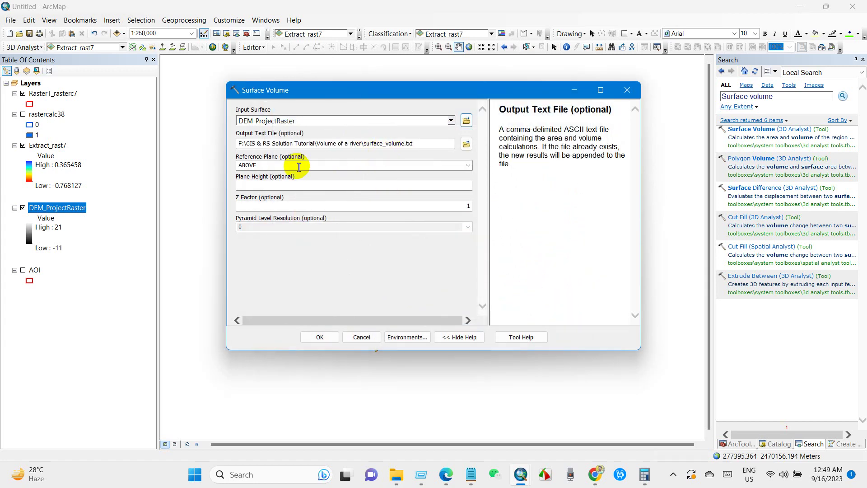
# Set Reference Plane to BELOW and run Surface Volume
pyautogui.click(468, 165)
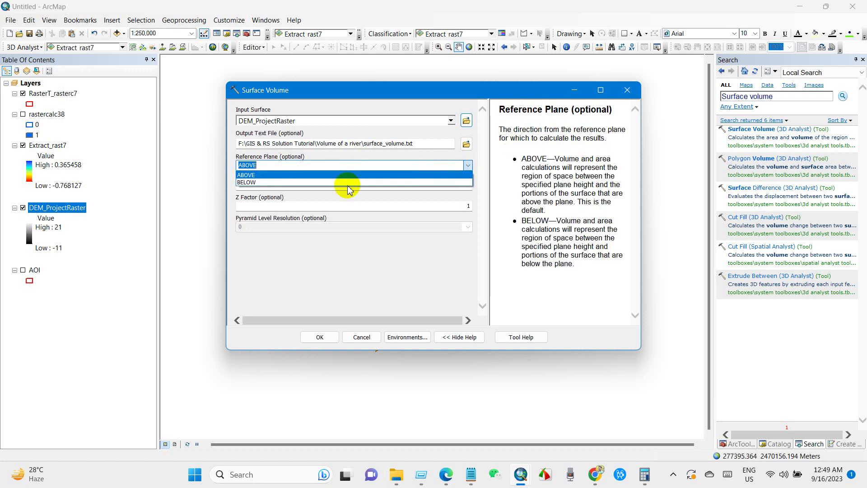
pyautogui.click(257, 182)
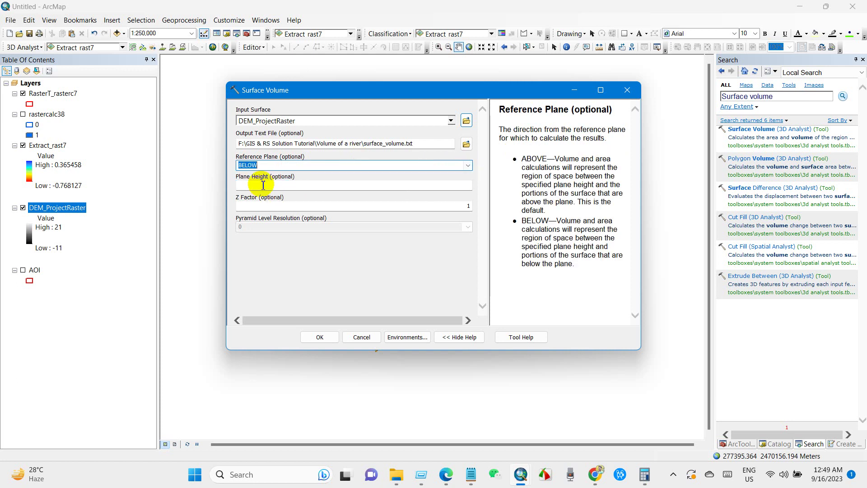
pyautogui.click(318, 298)
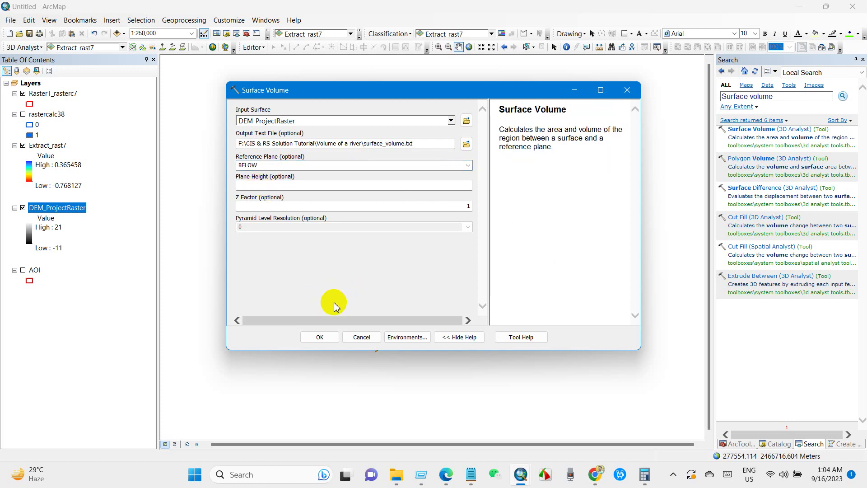
pyautogui.click(319, 337)
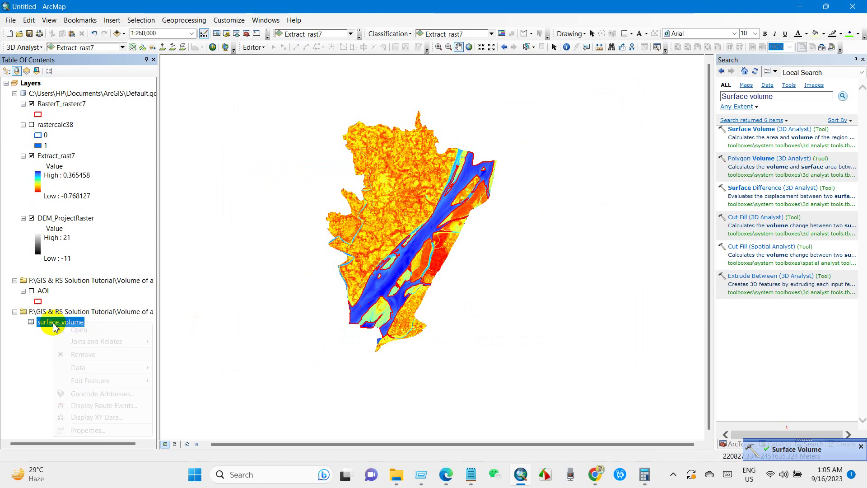
pyautogui.rightClick(54, 327)
pyautogui.click(76, 331)
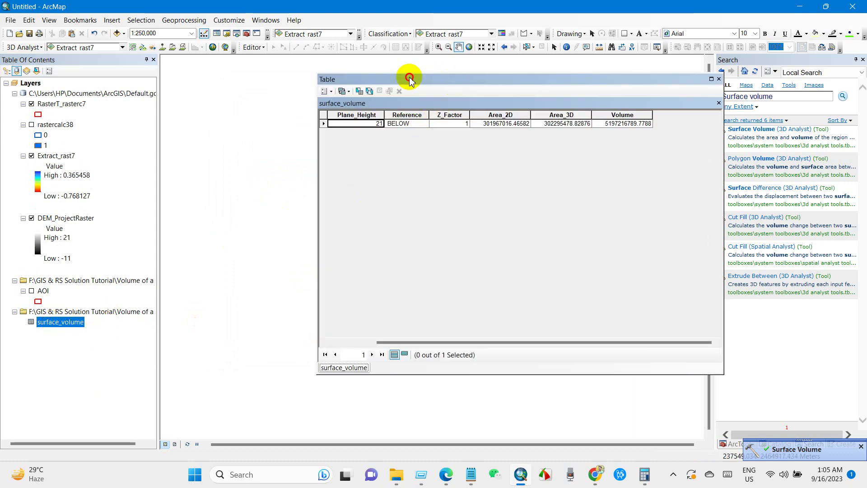
pyautogui.moveTo(408, 77); pyautogui.dragTo(365, 73)
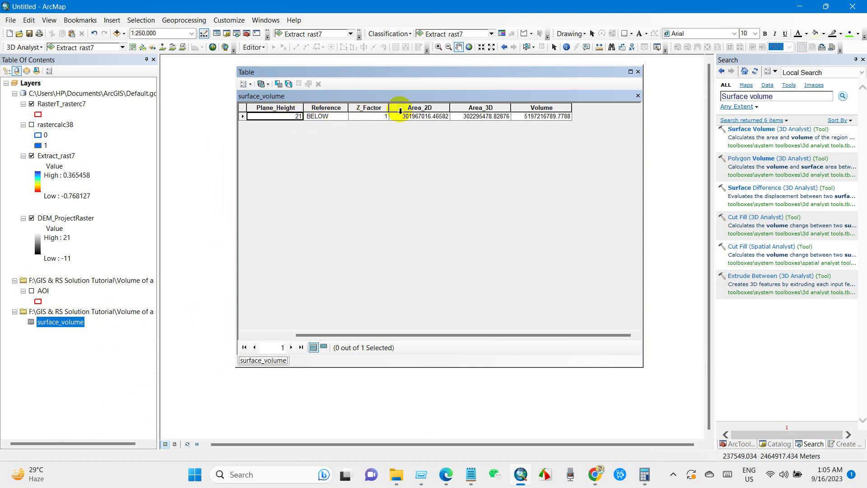
pyautogui.click(426, 109)
pyautogui.click(479, 109)
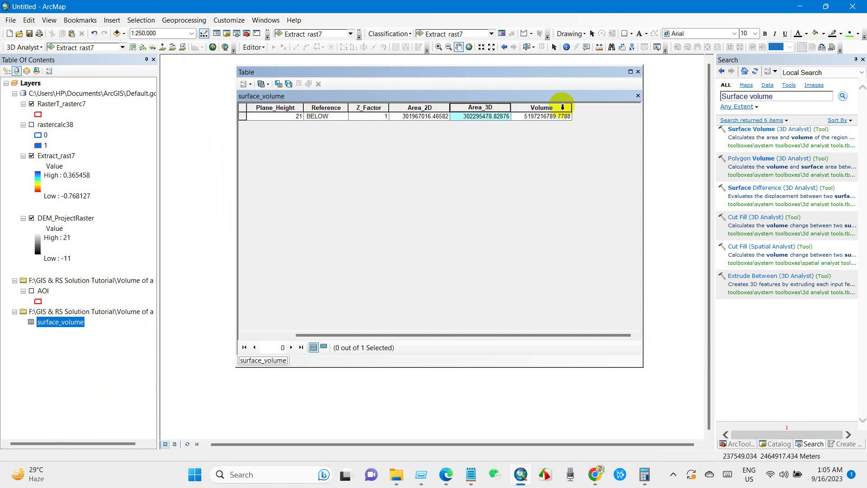
pyautogui.click(547, 109)
pyautogui.click(637, 72)
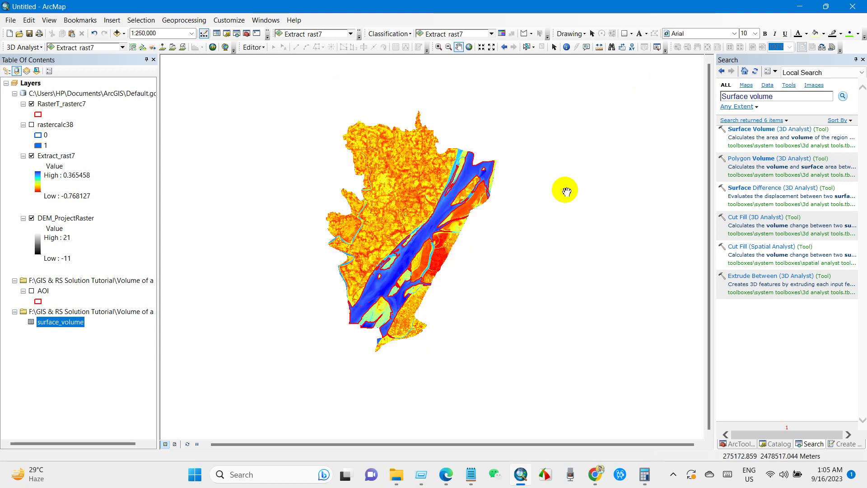
pyautogui.moveTo(406, 268); pyautogui.dragTo(406, 278)
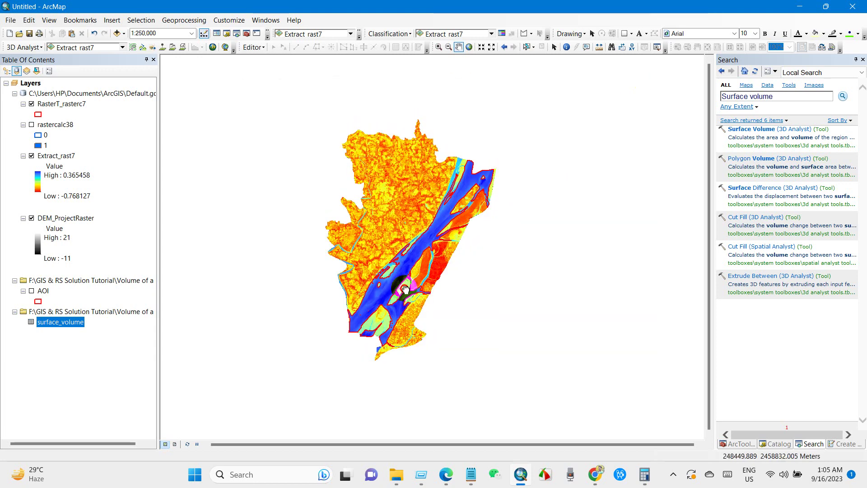